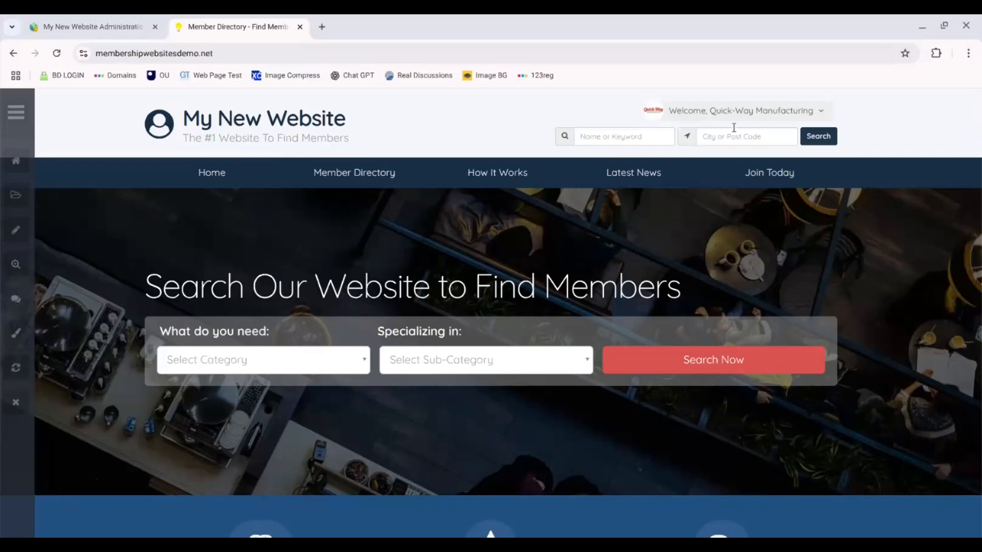
Step: Open the member dashboard from the logged-in account menu on the public site
left_click(792, 120)
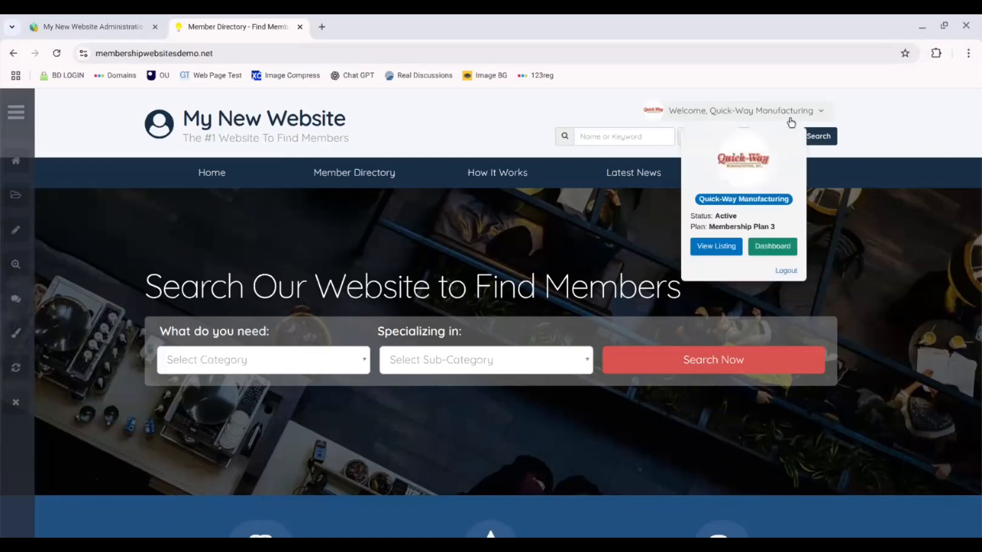
left_click(772, 247)
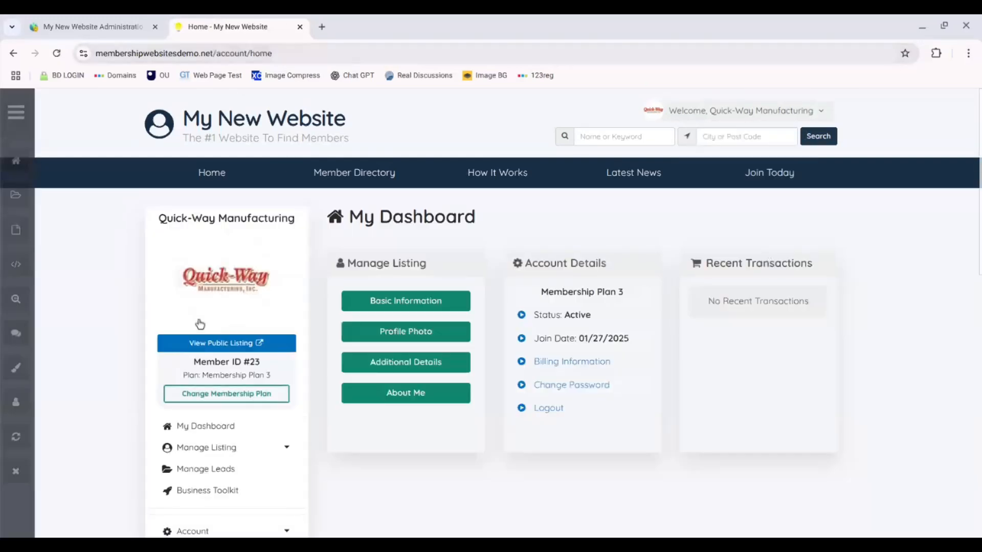
Step: Open the Business Toolkit page from the member dashboard
left_click_drag(279, 378, 205, 377)
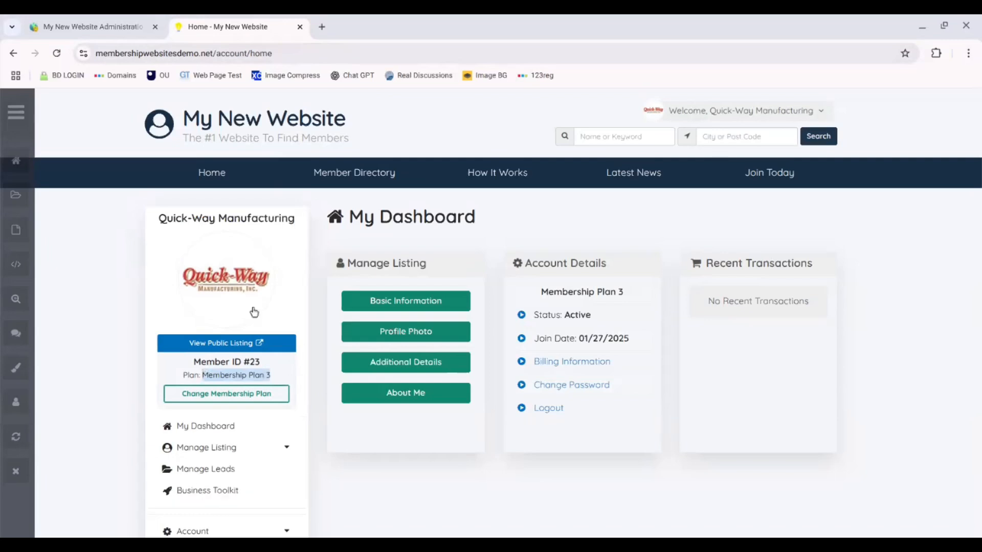
left_click(211, 496)
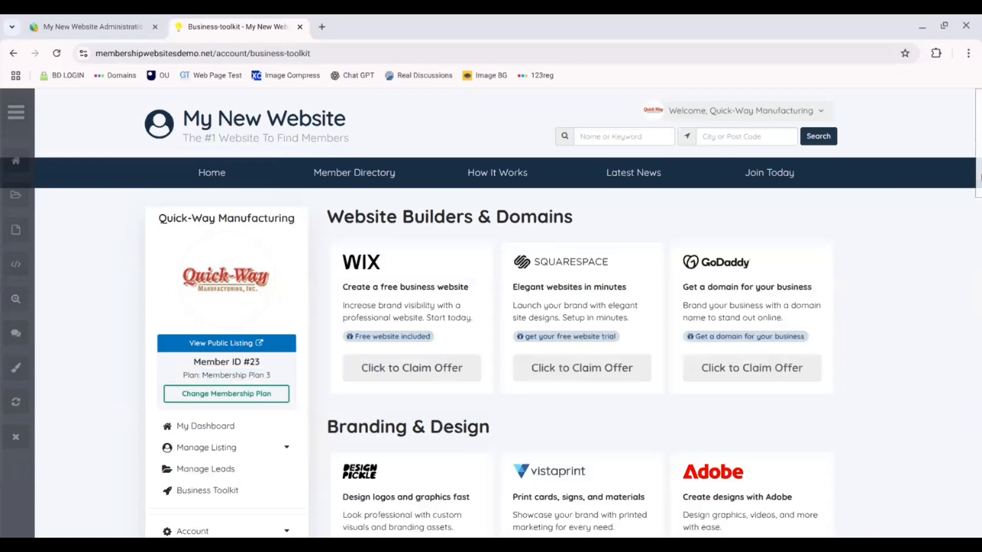
mouse_move(980, 178)
left_mouse_down()
mouse_move(980, 511)
mouse_move(980, 176)
left_mouse_up()
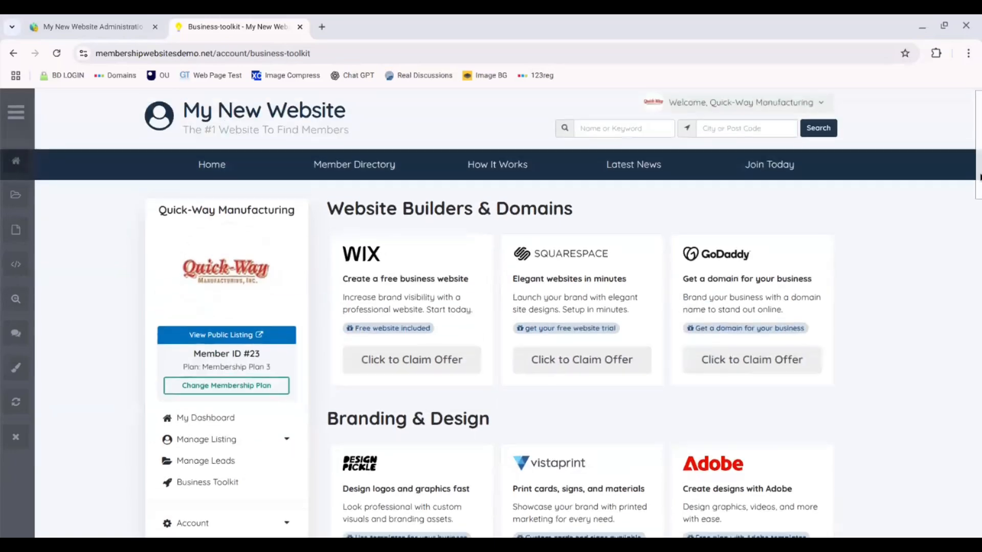
Step: Switch to the admin tab and start a new web page in the Web Page Builder
left_click(48, 18)
left_click_drag(980, 200, 980, 146)
mouse_move(10, 304)
left_click(149, 275)
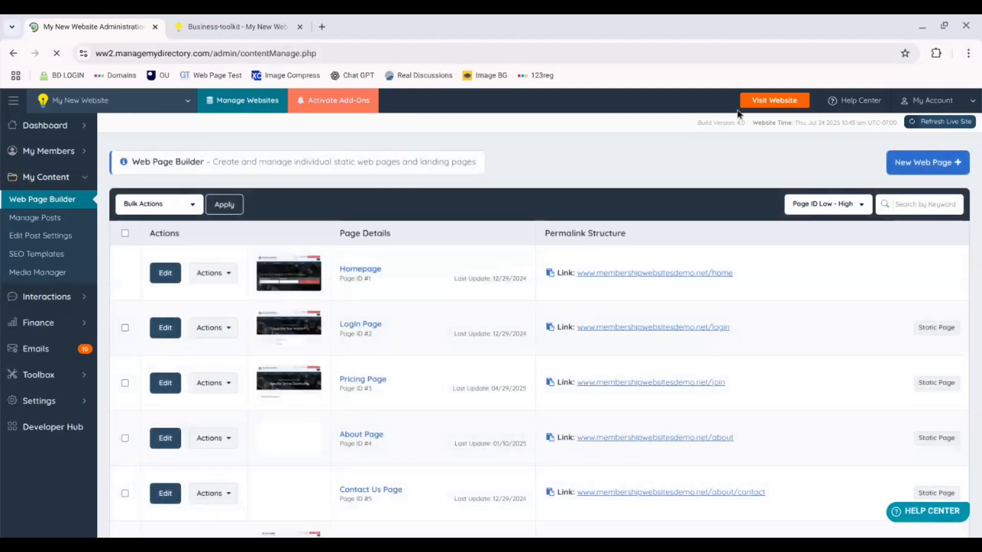
left_click(959, 164)
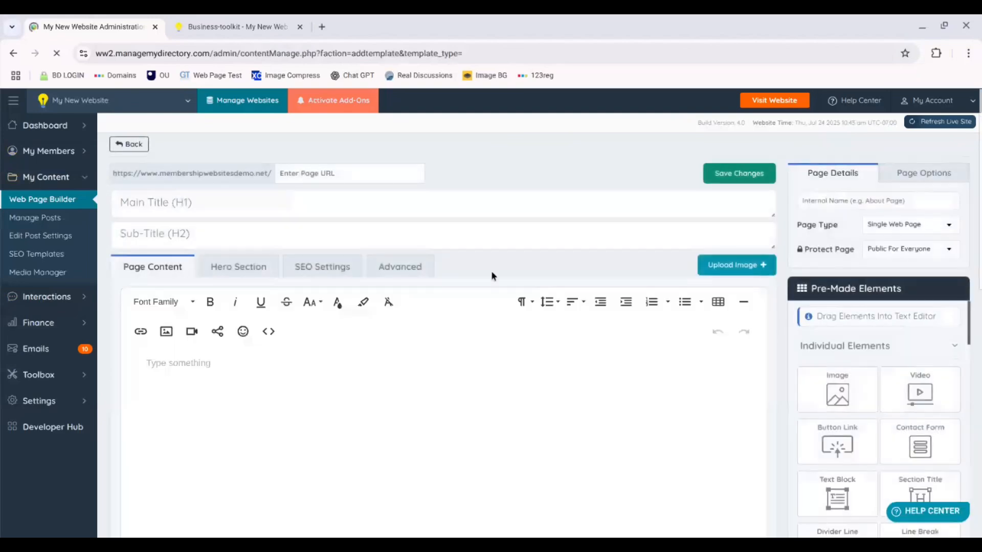
Step: Insert a four-column, four-row table into the page content
left_click(718, 302)
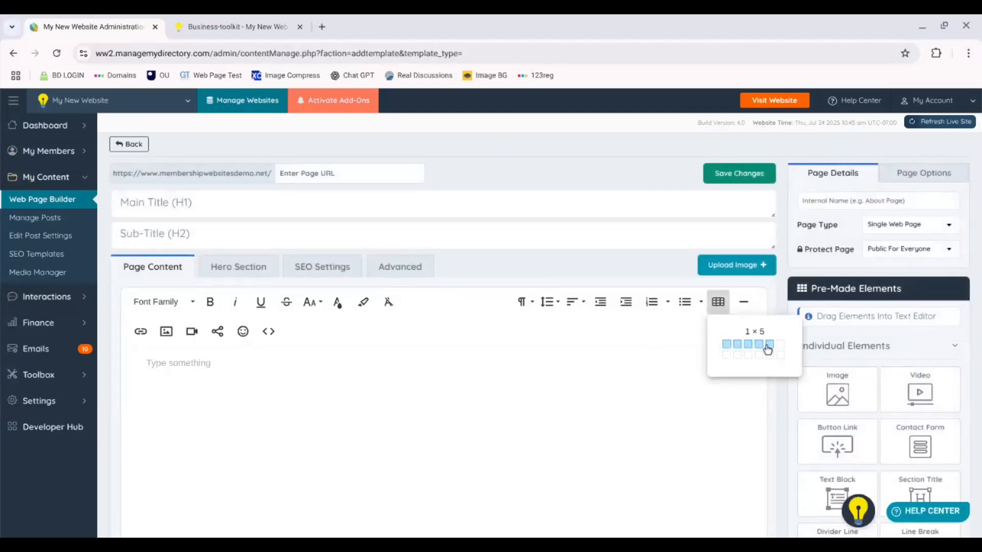
left_click(760, 376)
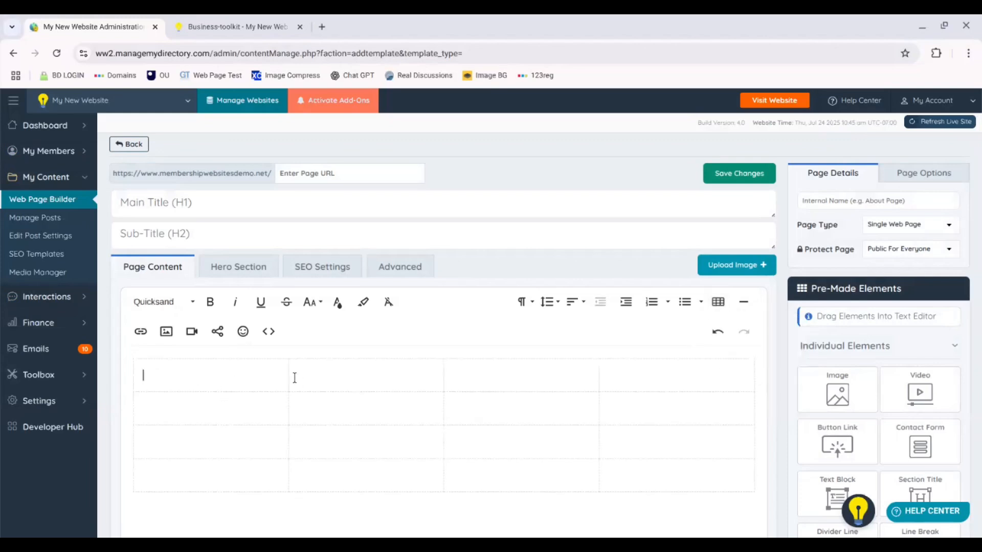
Step: Move the first and second column borders leftward to narrow those columns
left_click_drag(442, 372, 311, 373)
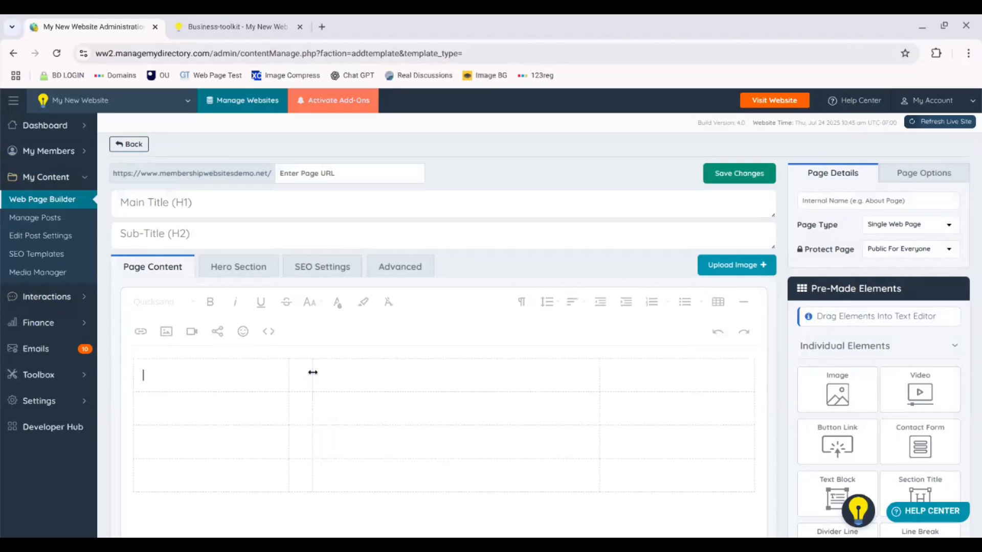
left_click_drag(602, 374, 458, 388)
Step: Insert a column after the third column and adjust the new column borders to form a narrow spacer
left_click(482, 379)
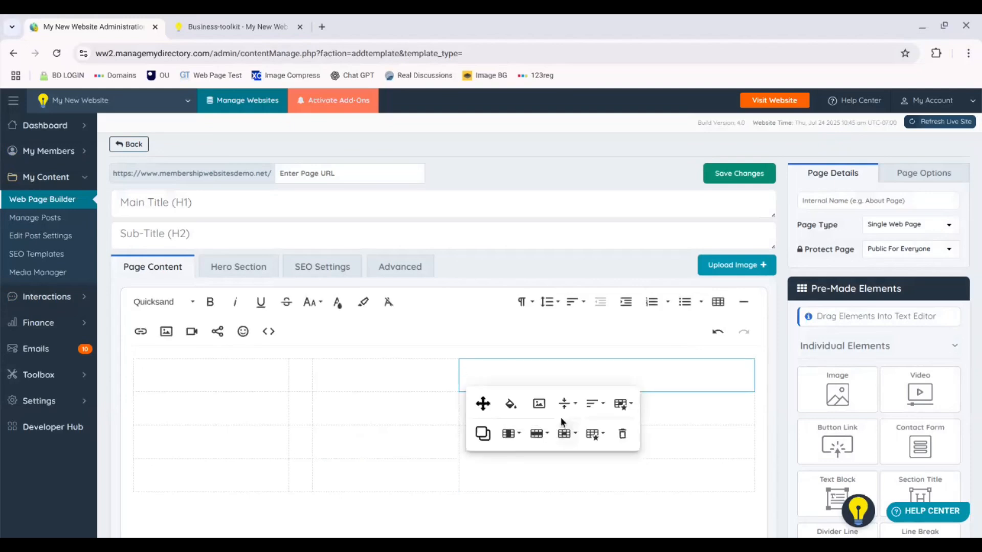
left_click(509, 433)
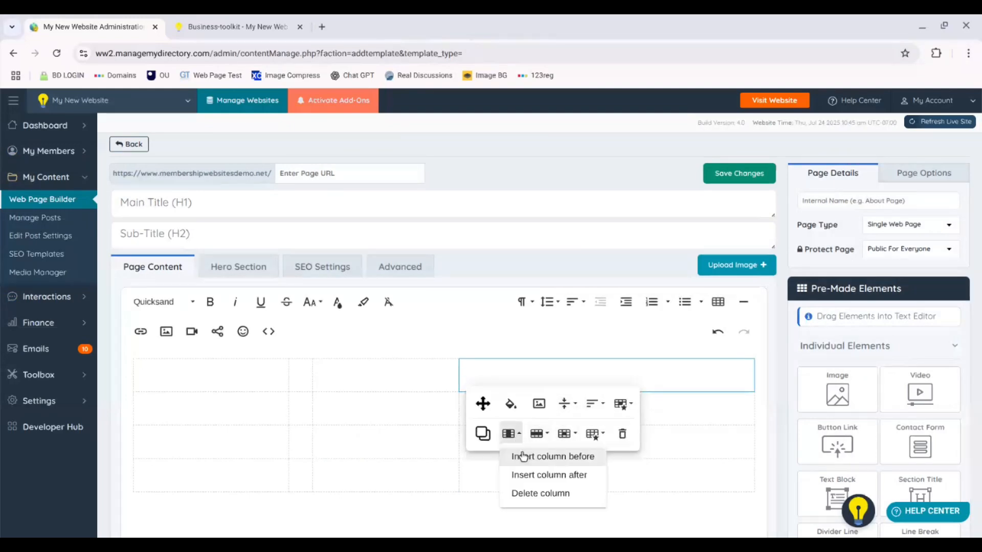
left_click(562, 475)
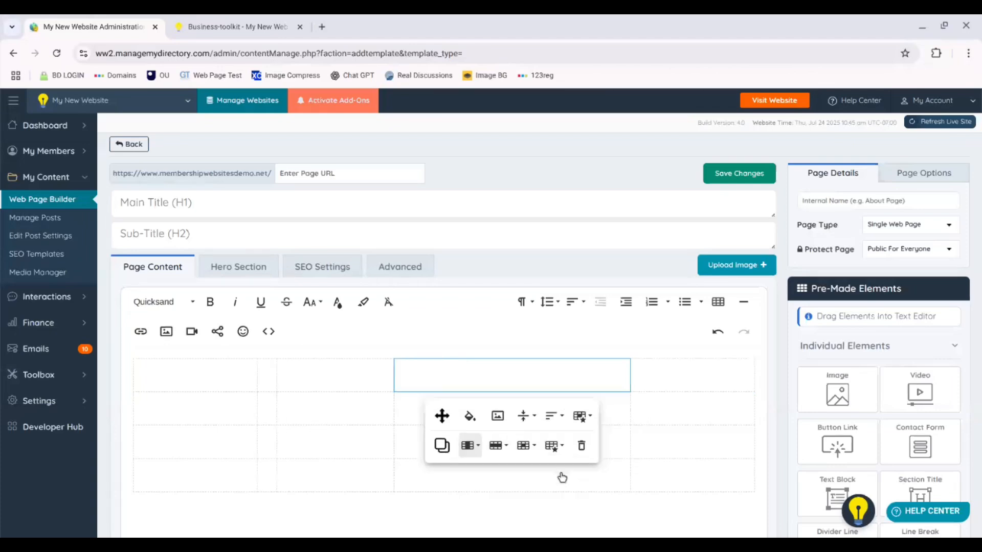
left_click_drag(630, 373, 494, 380)
left_click_drag(393, 373, 458, 378)
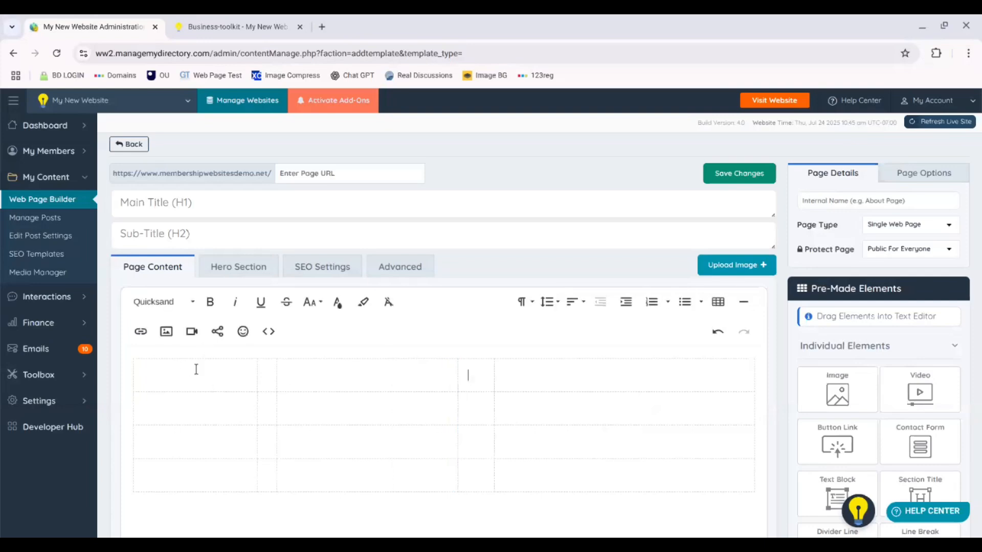
Step: Fill the first top-row cell with orange background and add two line breaks inside it
left_click(176, 373)
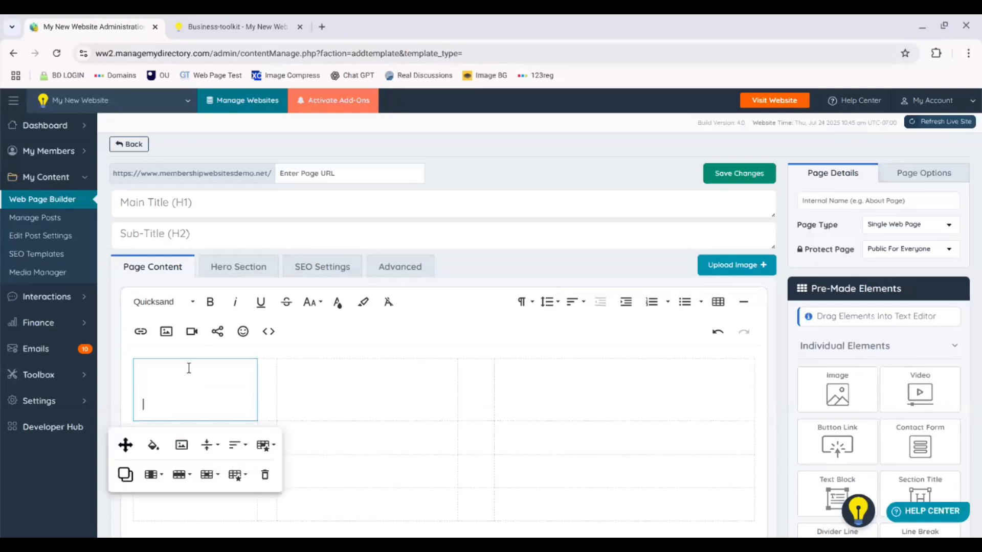
left_click(153, 445)
left_click(208, 285)
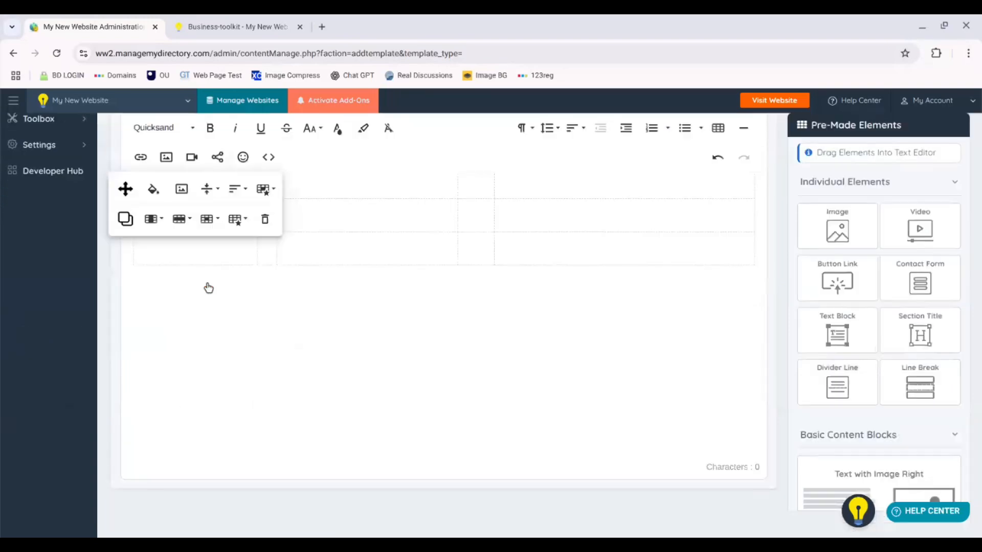
scroll(972, 244, "up", 3)
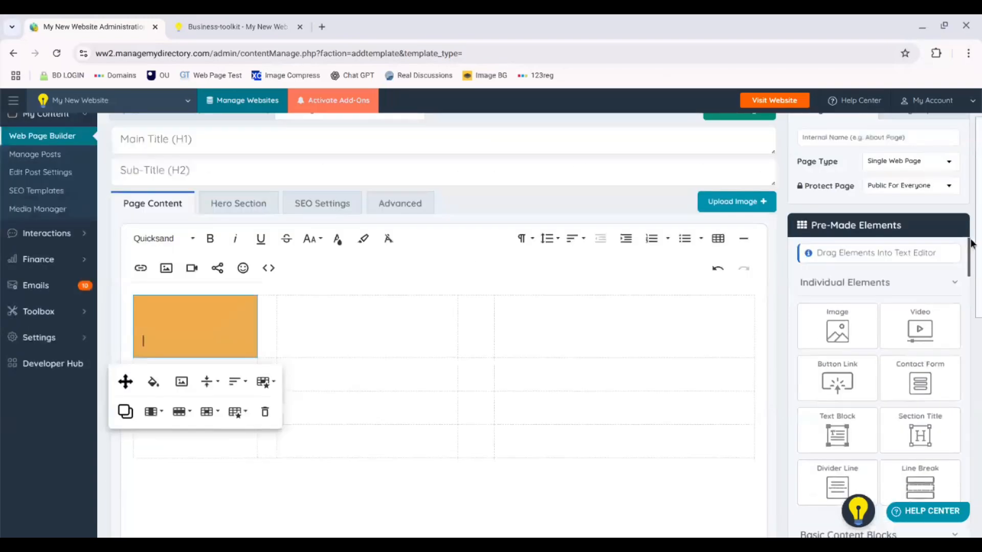
key("Return")
key("Return")
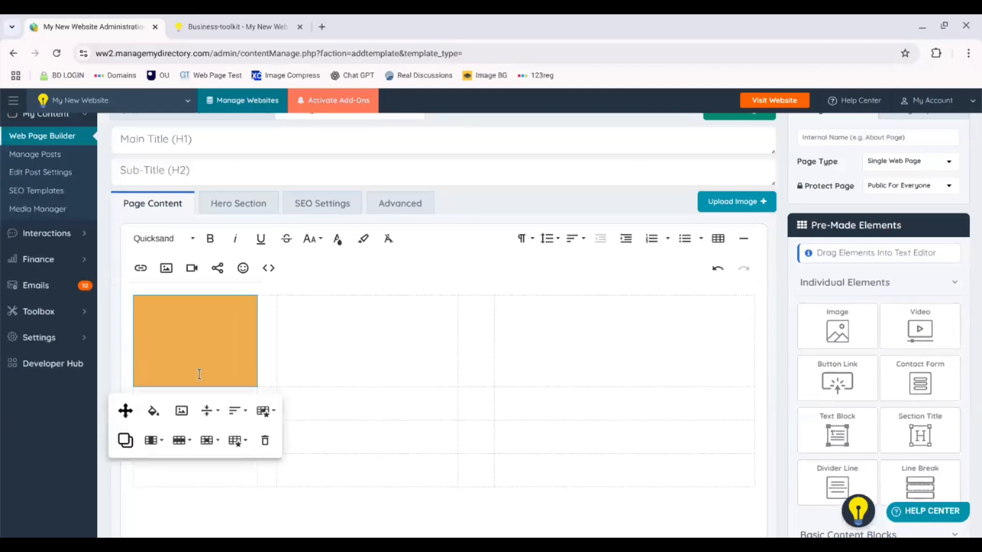
Step: Fill the other two wide top-row cells with the same orange background
left_click(364, 307)
left_click(408, 329)
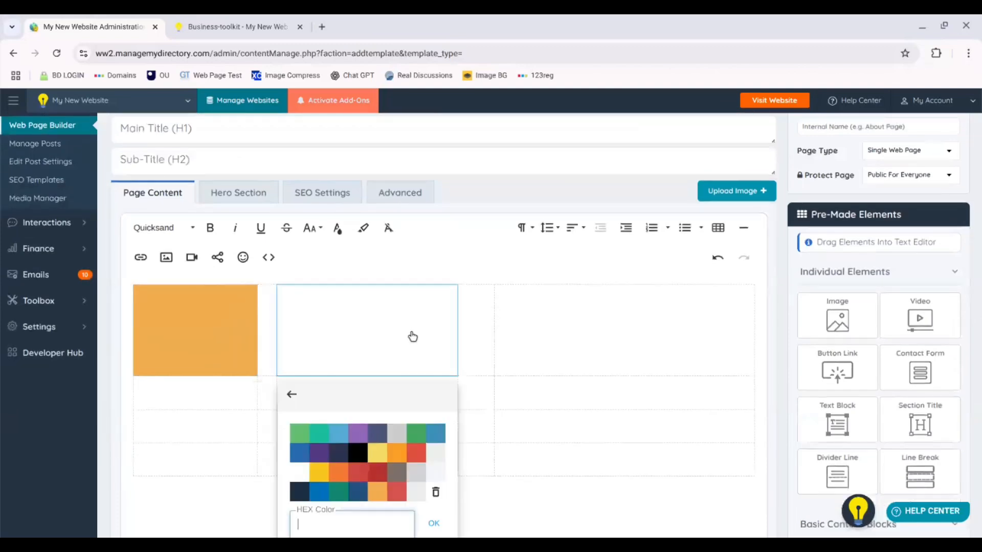
left_click(377, 491)
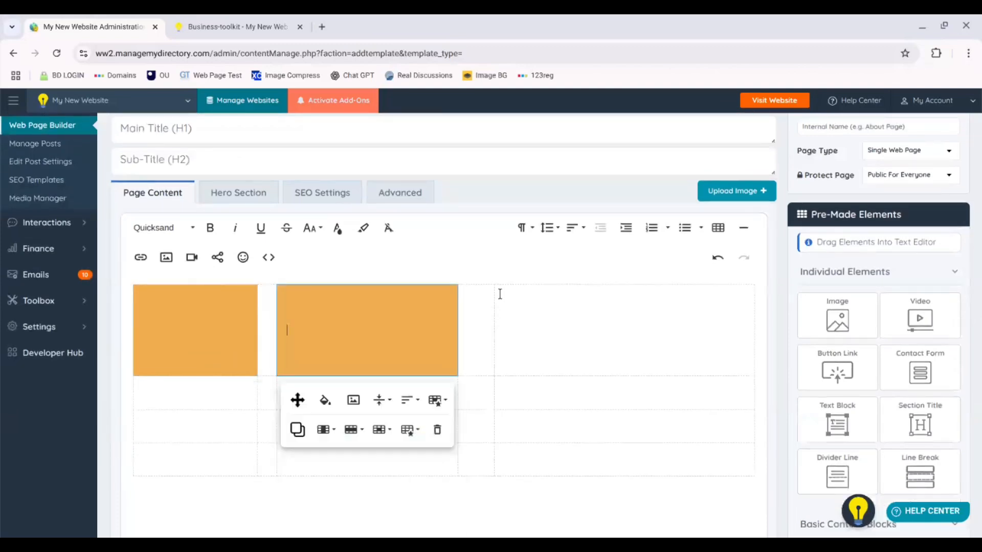
left_click(590, 320)
left_click(633, 344)
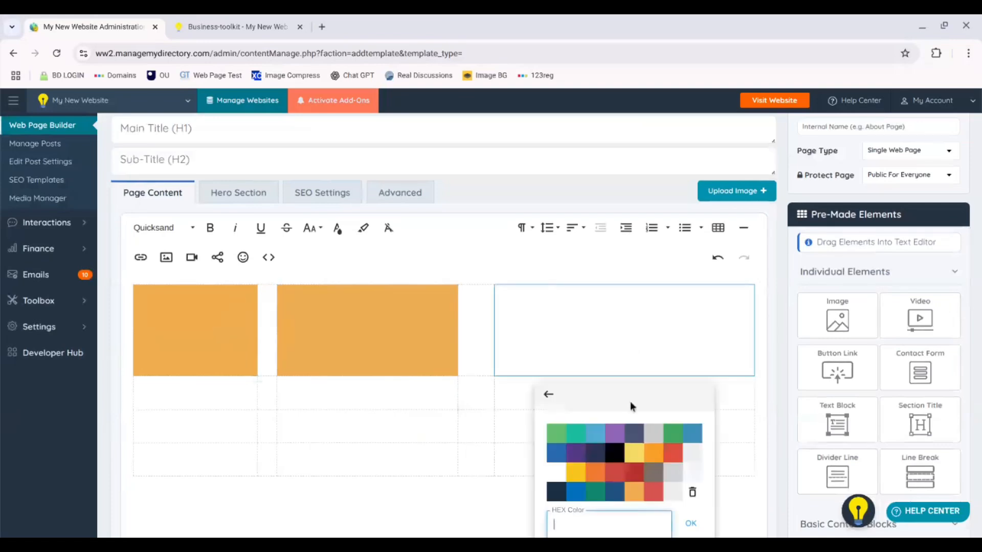
left_click(634, 493)
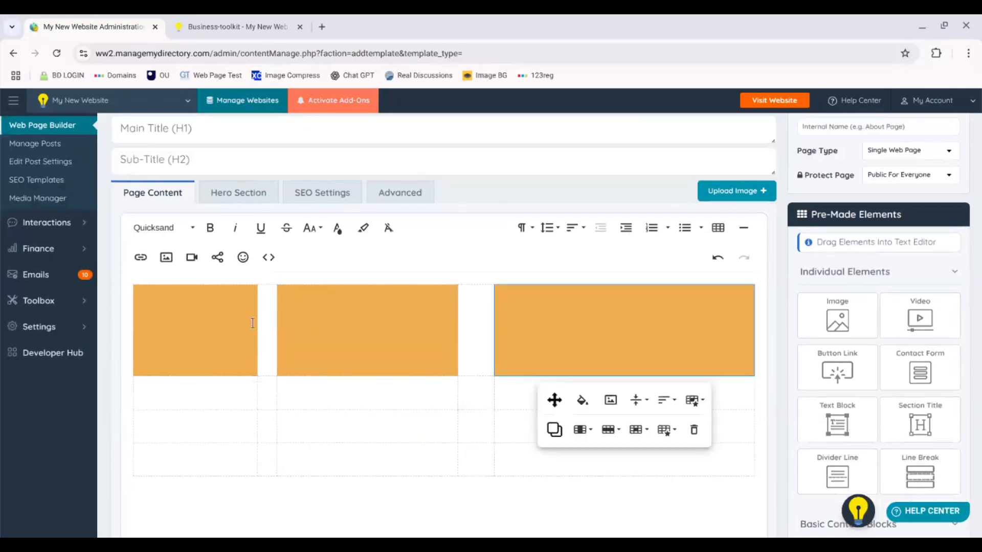
Step: Open the code view and set the first cell's width to 30%
left_click(269, 257)
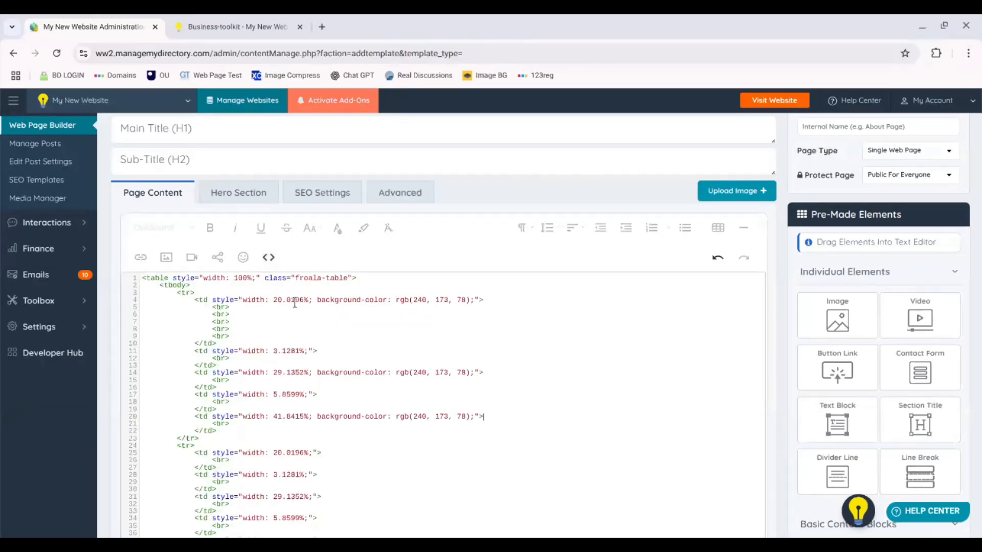
left_click_drag(304, 300, 280, 302)
key("BackSpace")
key("BackSpace")
type("30")
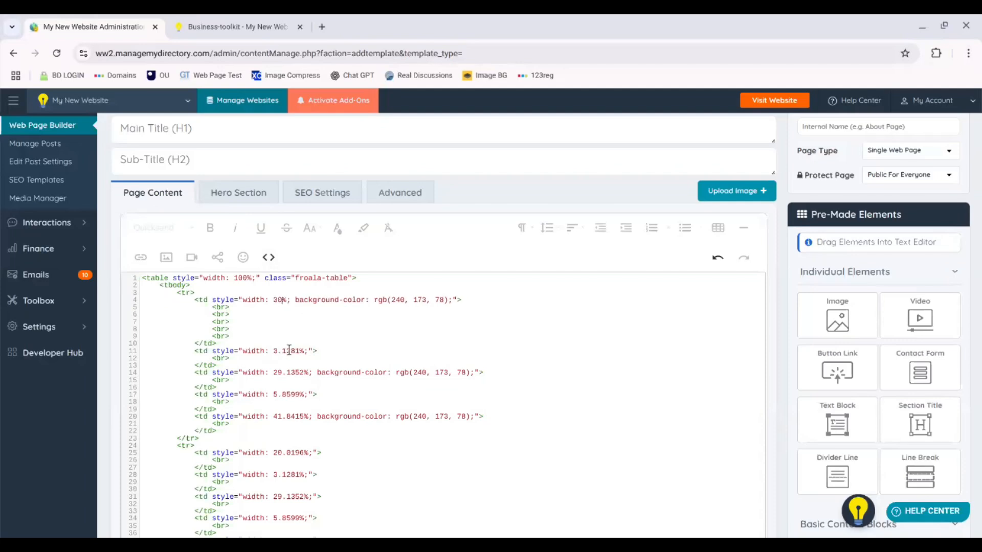
Step: Set the second cell's width to 5% and the third cell's width to 30%
left_click_drag(300, 353, 281, 353)
key("BackSpace")
key("BackSpace")
type("5")
left_click_drag(304, 372, 280, 374)
type("30")
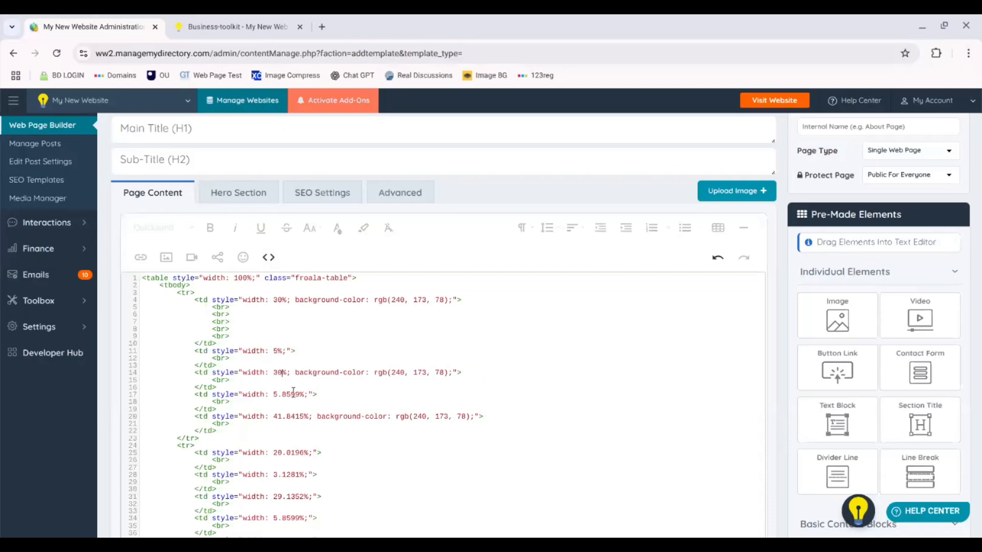
Step: Set the fourth cell's width to 5% and the fifth to 30%, then leave code view
left_click_drag(298, 395, 278, 418)
key("BackSpace")
key("BackSpace")
key("BackSpace")
type("30")
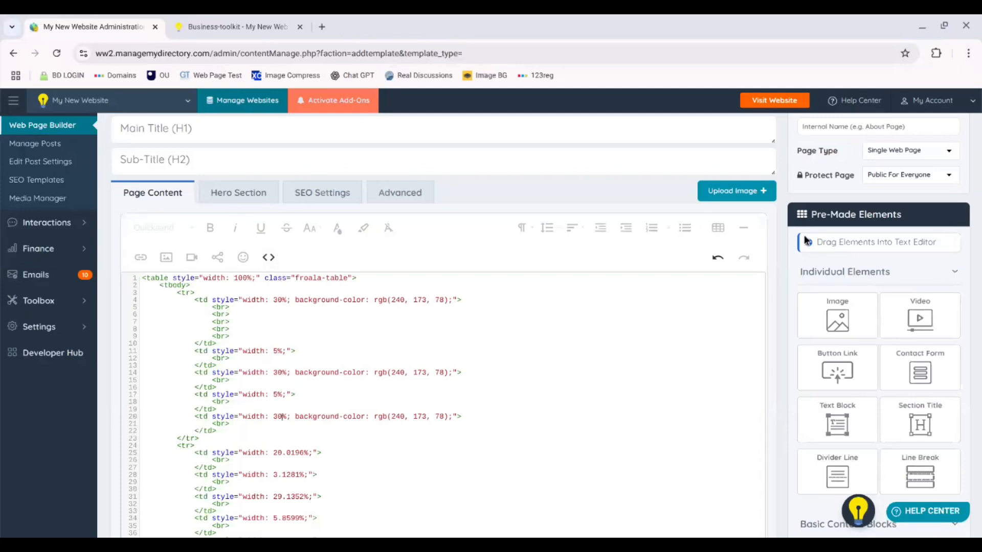
left_click(267, 258)
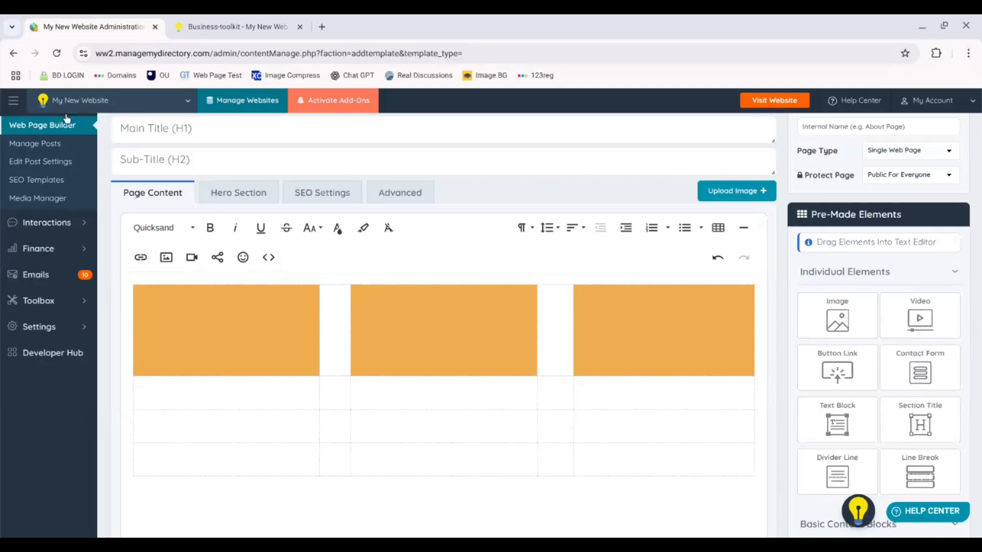
Step: Go back to the page list and open the business aids page for editing
left_click(14, 54)
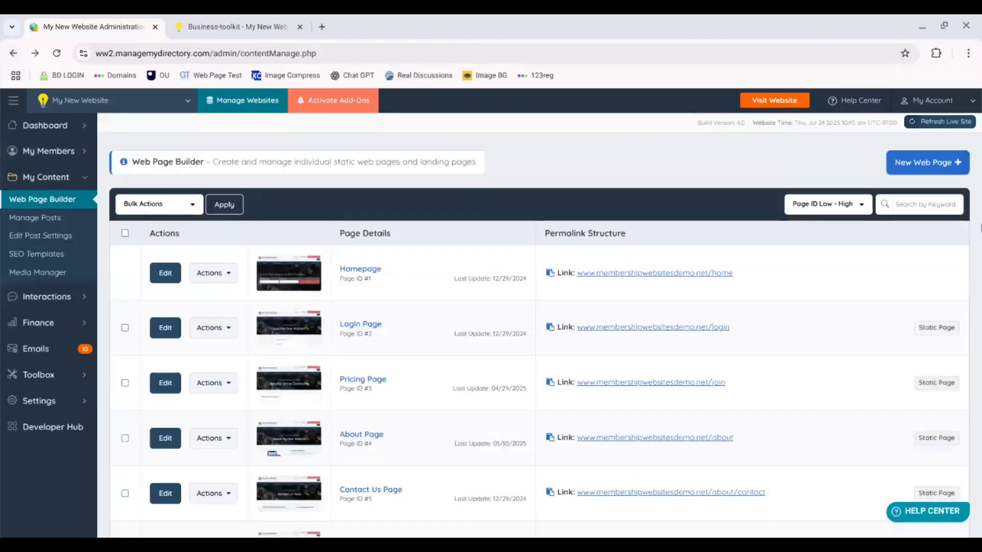
scroll(491, 307, "down", 10)
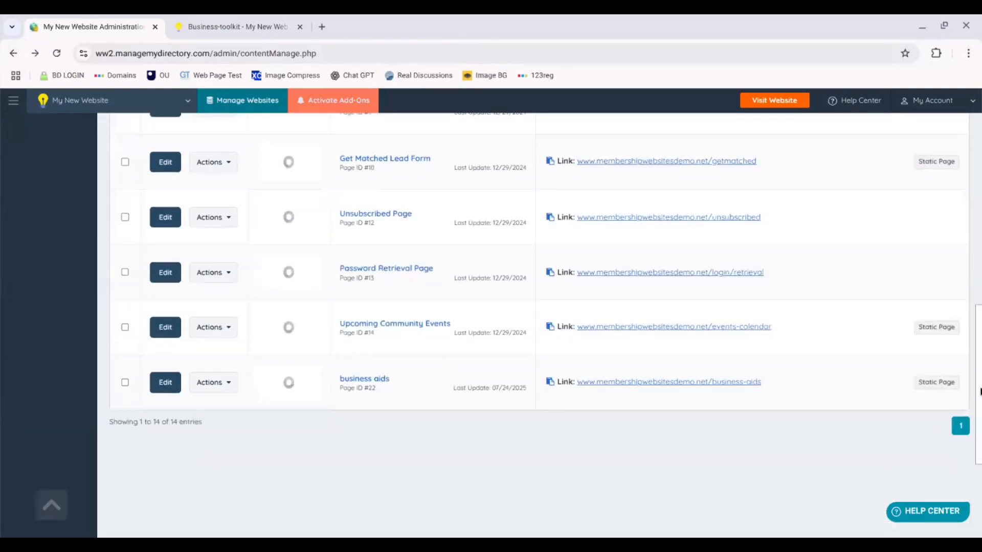
left_click(163, 389)
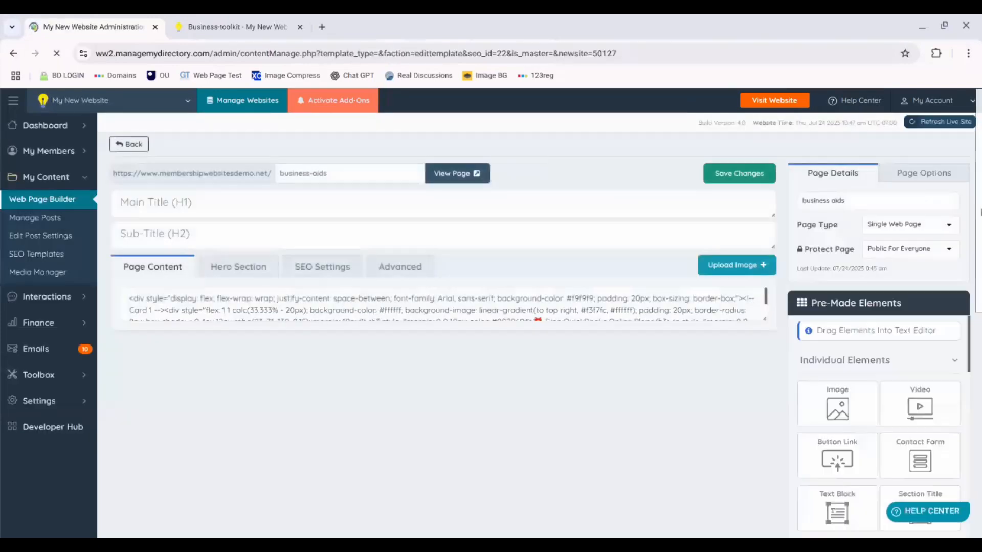
Step: Scroll through the business aids page content to review its card layout
scroll(652, 347, "down", 4)
scroll(444, 325, "down", 4)
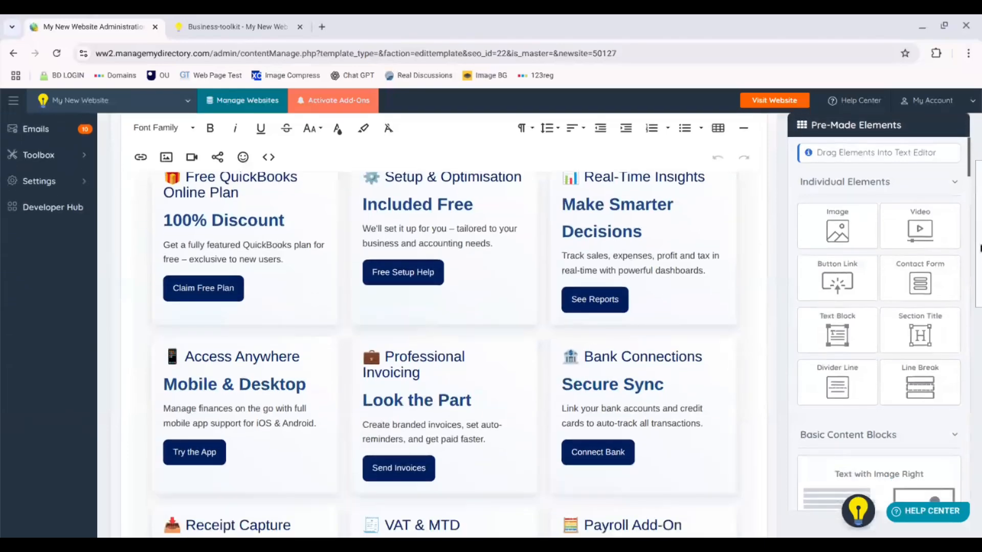
scroll(443, 325, "down", 4)
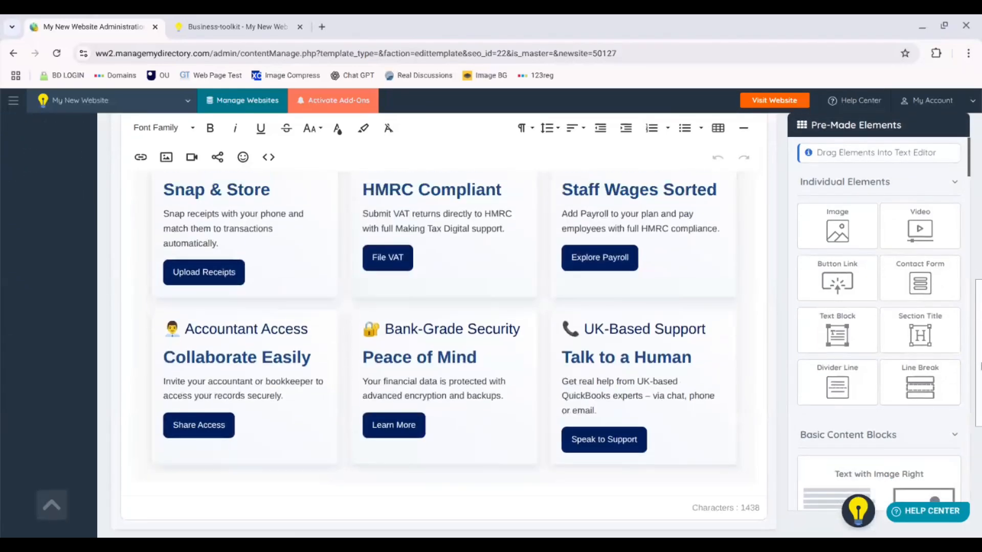
scroll(444, 325, "up", 2)
mouse_move(981, 342)
left_mouse_down()
mouse_move(981, 330)
mouse_move(981, 346)
left_mouse_up()
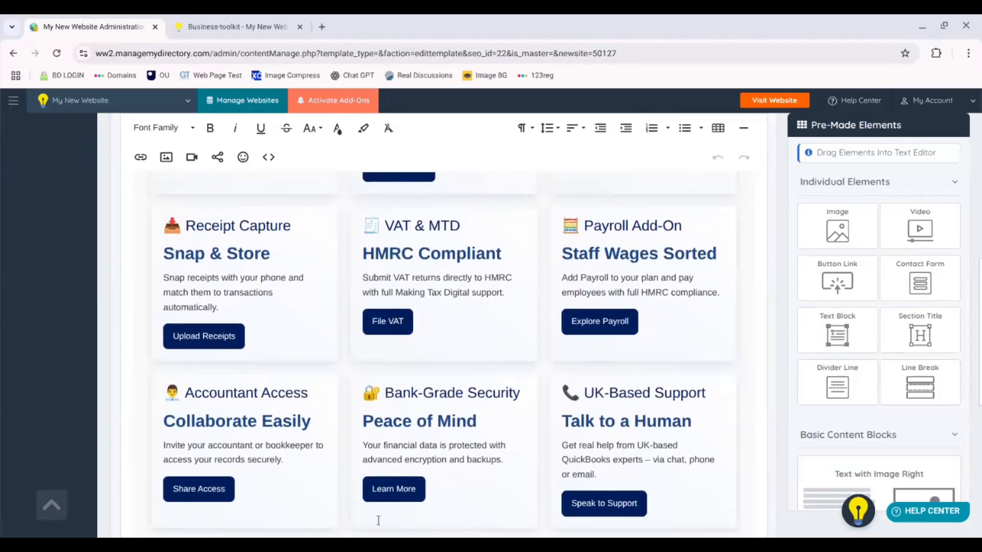
left_click_drag(979, 352, 979, 220)
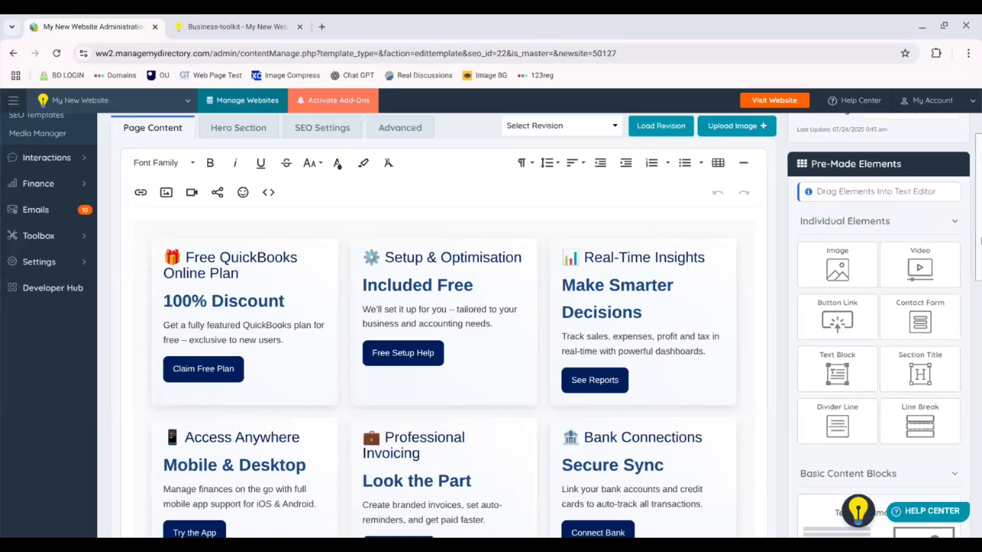
scroll(980, 241, "down", 10)
scroll(979, 214, "up", 15)
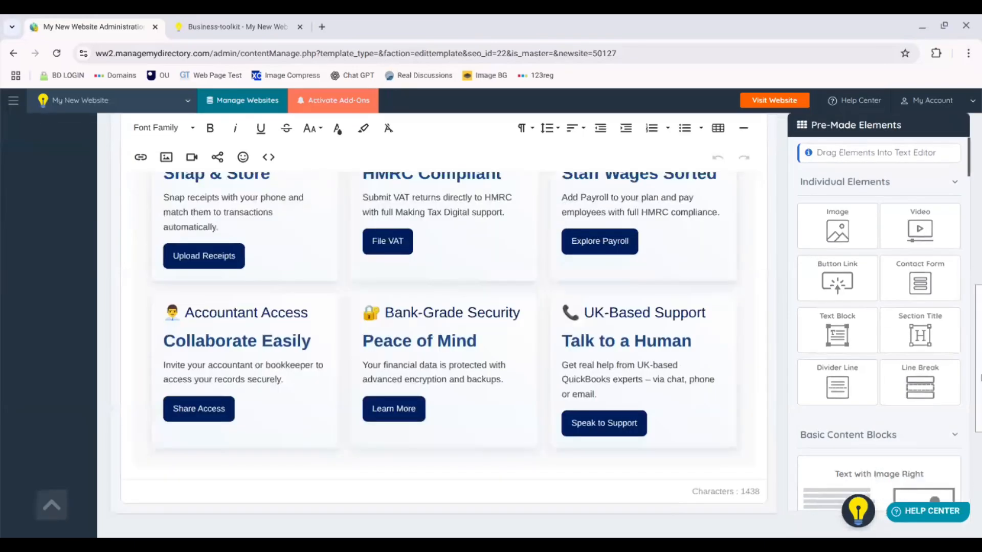
Step: Compare the business aids card layout with the live business toolkit page in the other tab
scroll(980, 190, "down", 3)
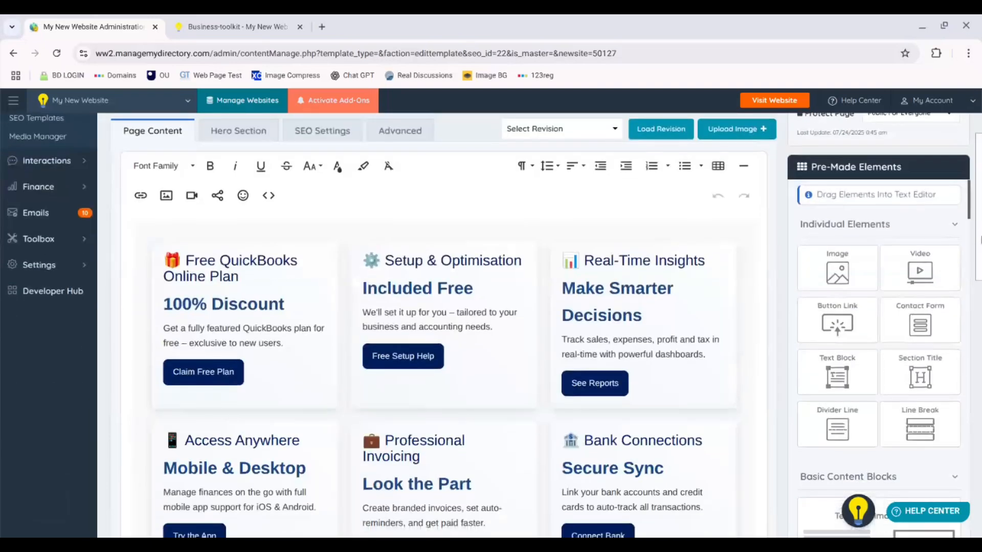
left_click(215, 28)
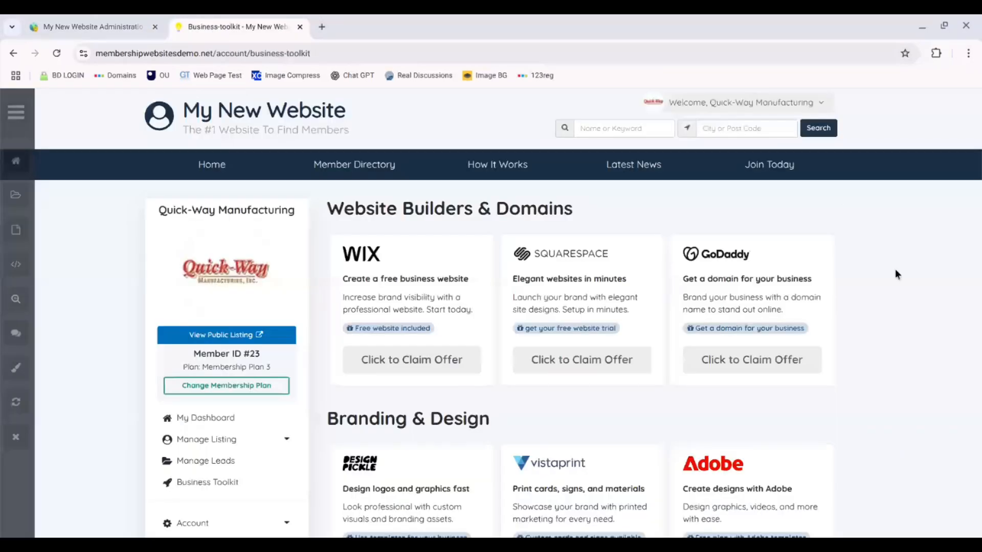
scroll(979, 151, "down", 9)
scroll(980, 200, "up", 5)
scroll(979, 200, "up", 1)
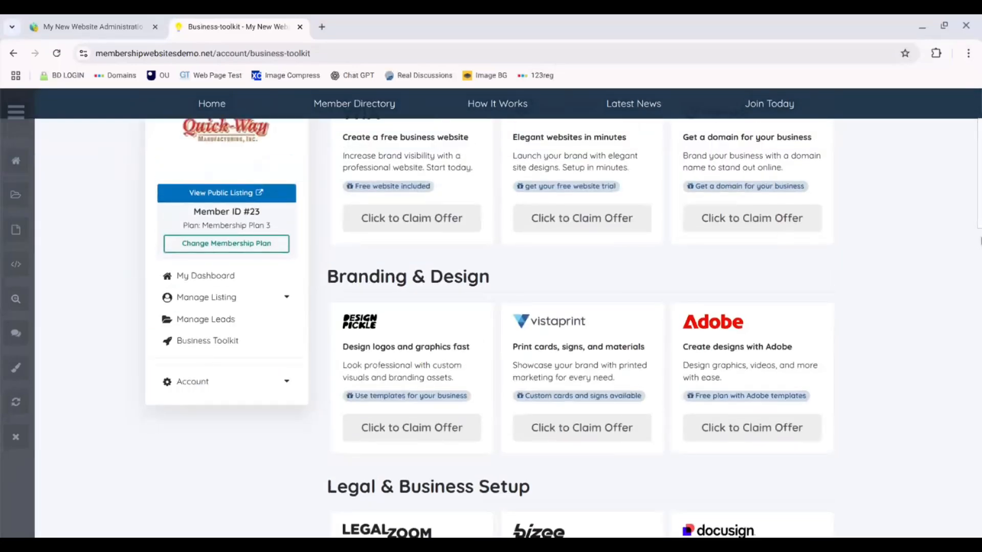
scroll(980, 200, "up", 2)
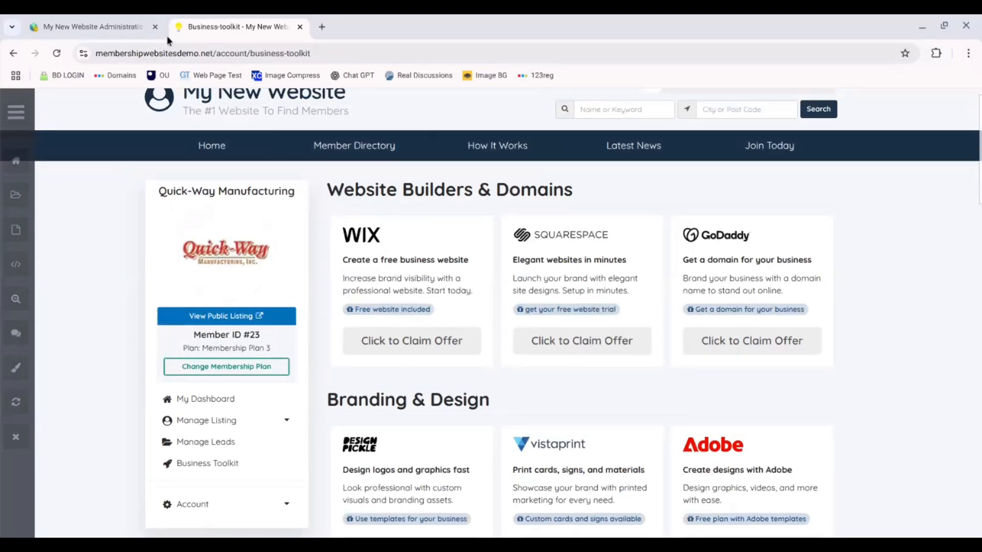
left_click(103, 25)
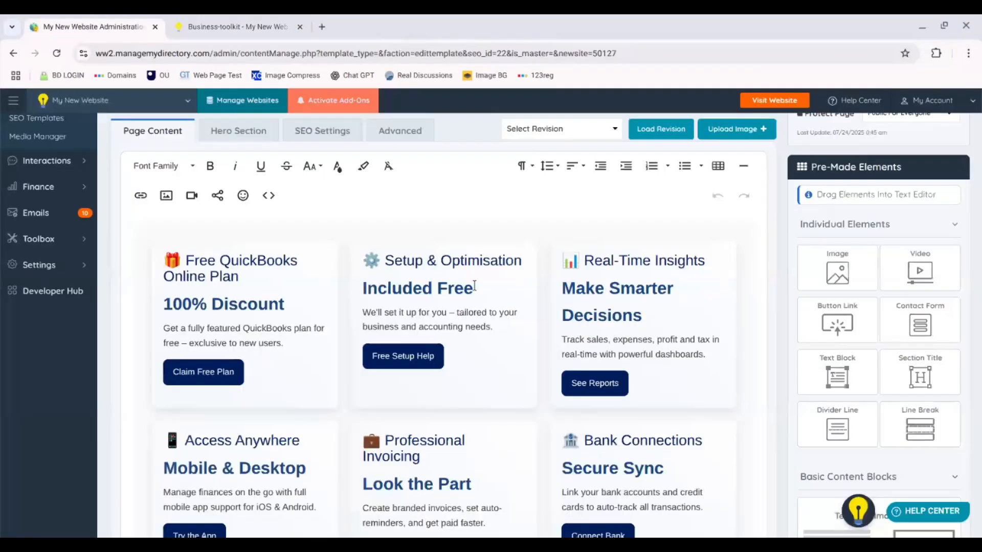
Step: Open the page's code view and select all of the card HTML to copy it
left_click(269, 195)
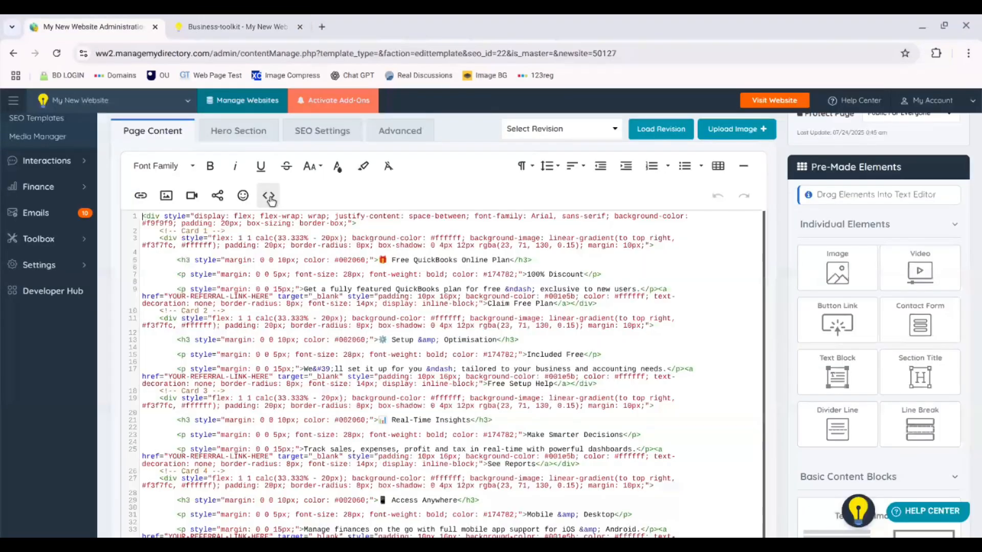
left_click(271, 199)
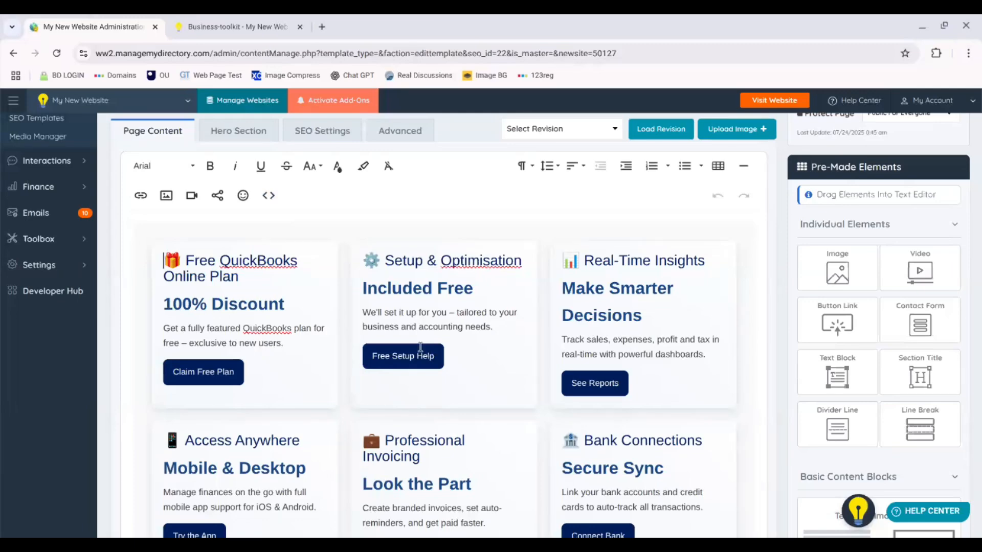
left_click(270, 196)
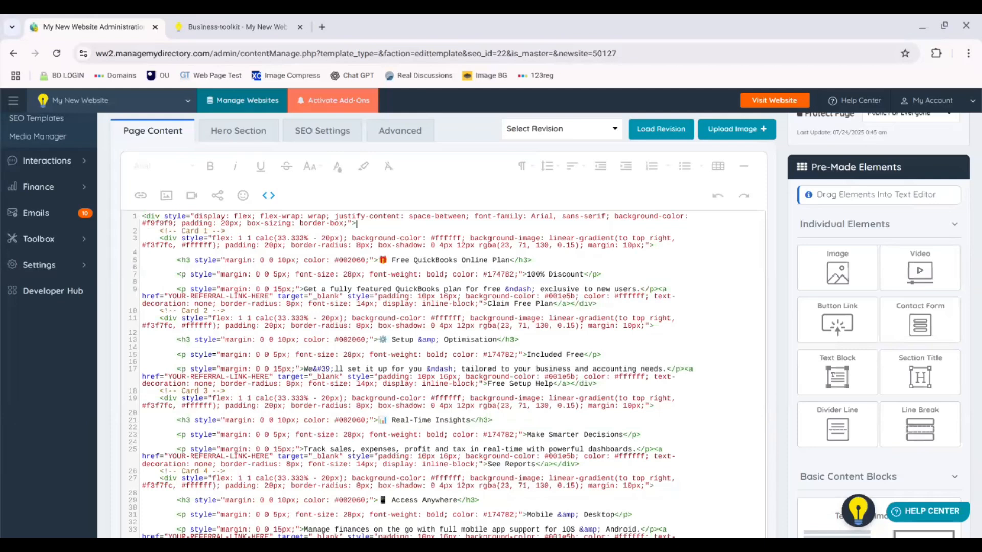
left_click(269, 195)
left_click(268, 196)
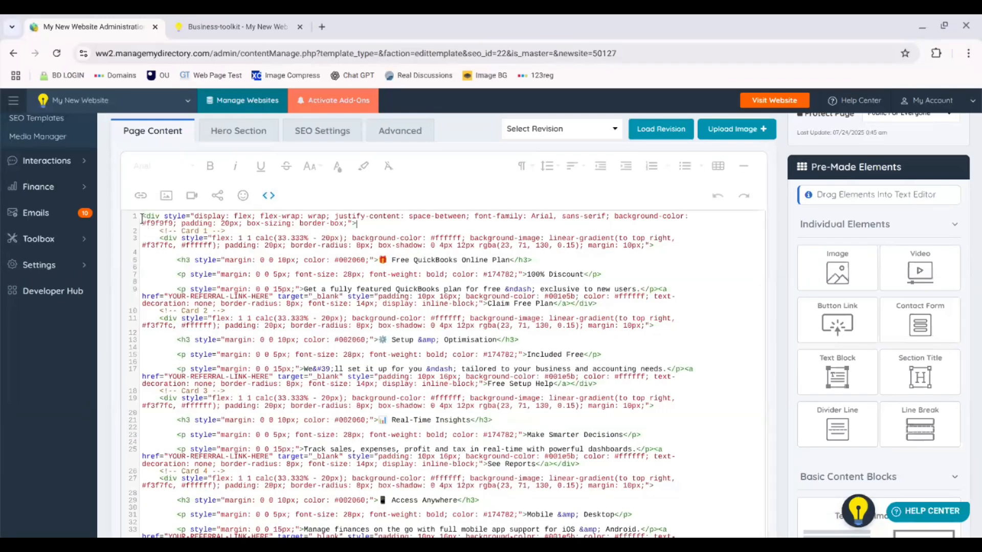
left_click_drag(142, 217, 358, 535)
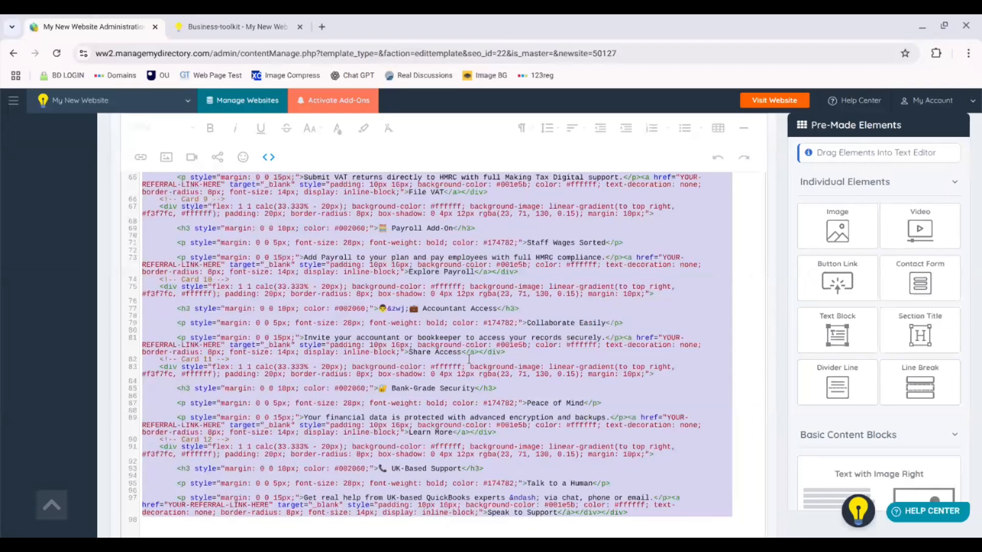
Step: Open the Business Toolkit widget from the toolkit page's edit mode and choose to customize it
left_click(255, 25)
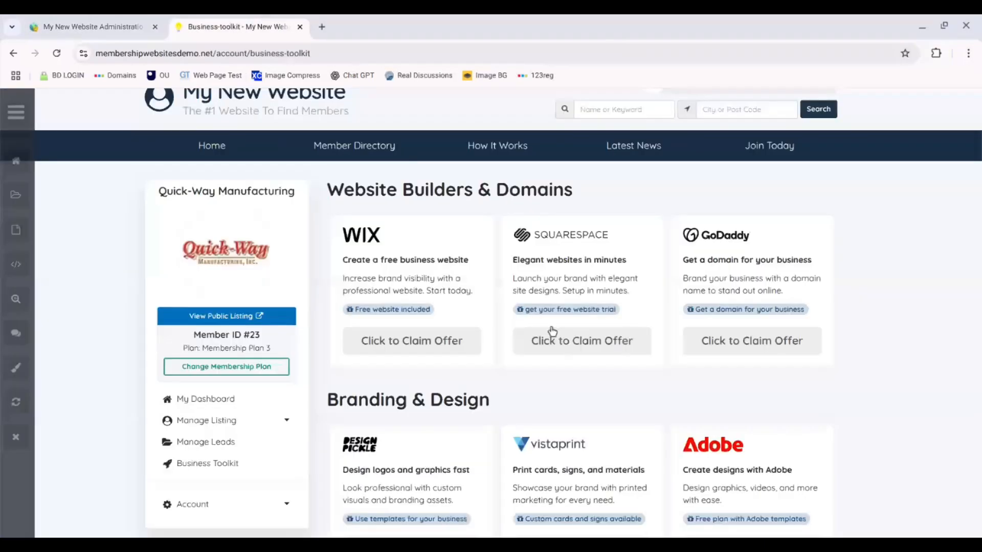
left_click(16, 299)
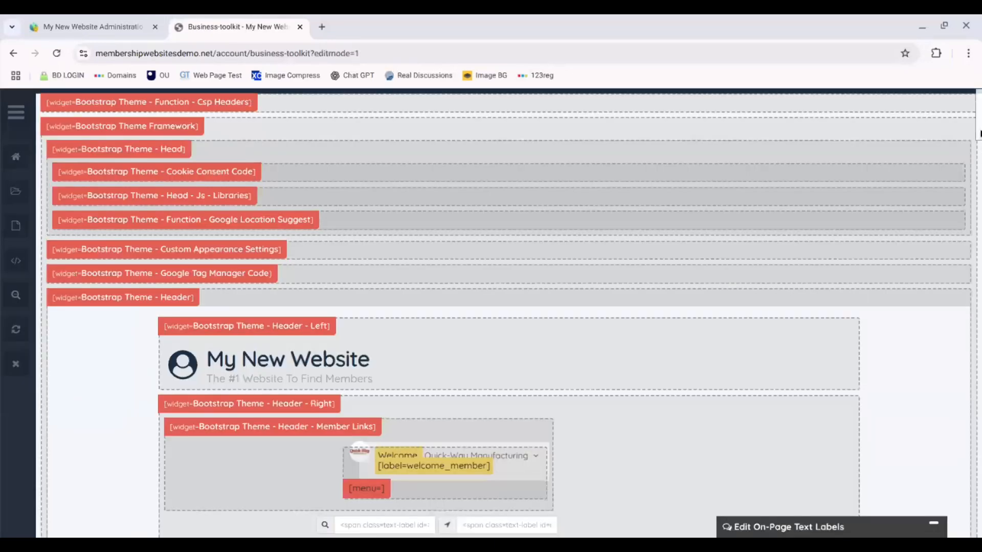
scroll(509, 313, "down", 15)
scroll(979, 245, "down", 3)
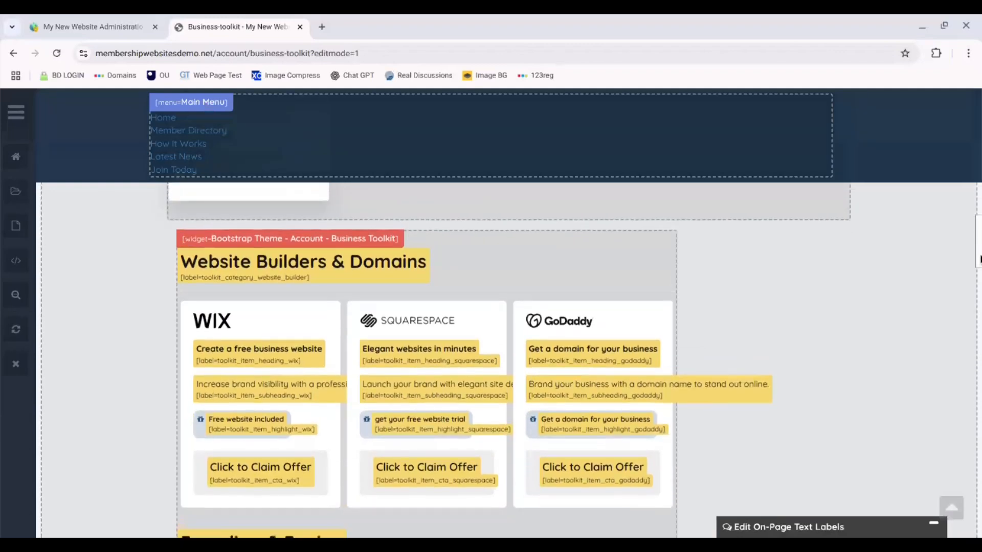
left_click(372, 243)
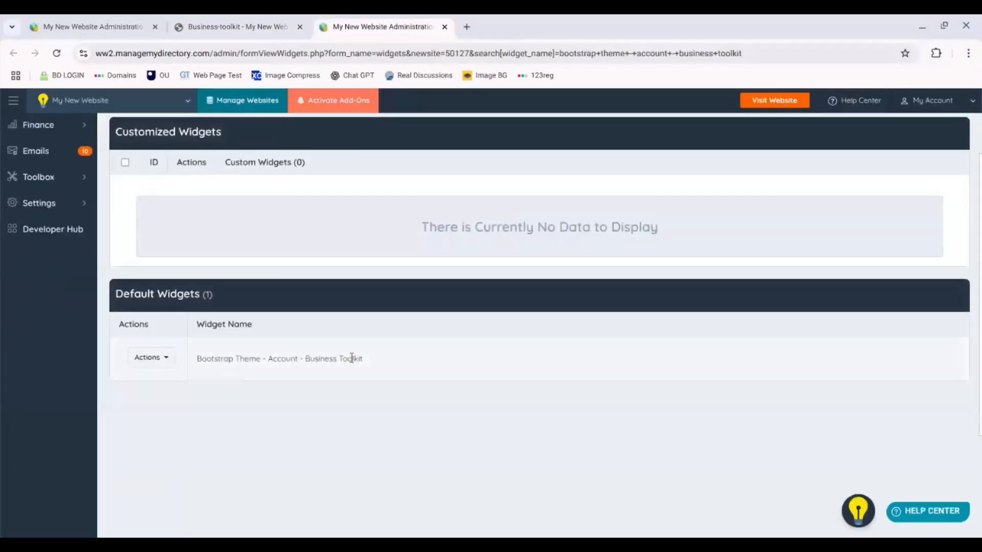
left_click(158, 359)
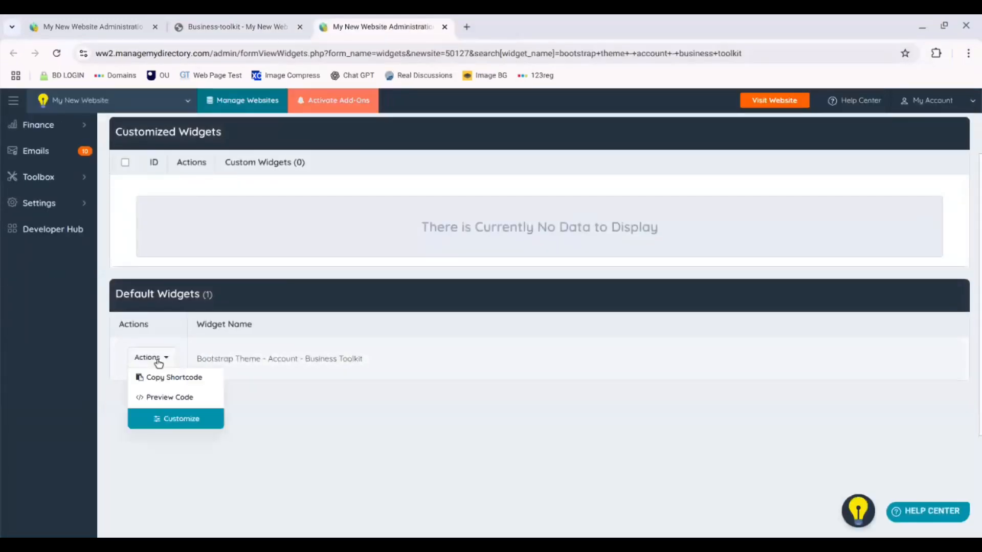
left_click(184, 422)
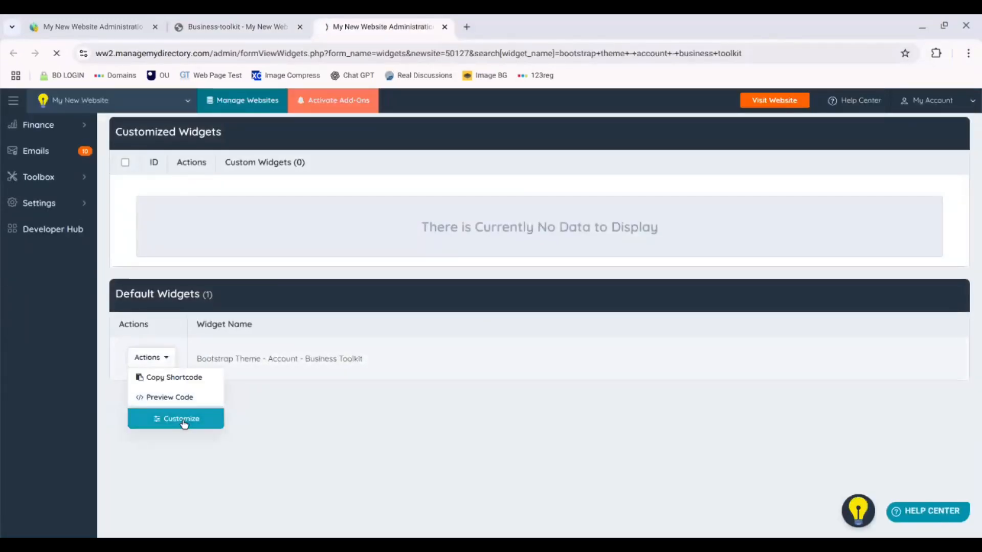
Step: Clear all of the widget's existing HTML and CSS code
scroll(980, 113, "down", 2)
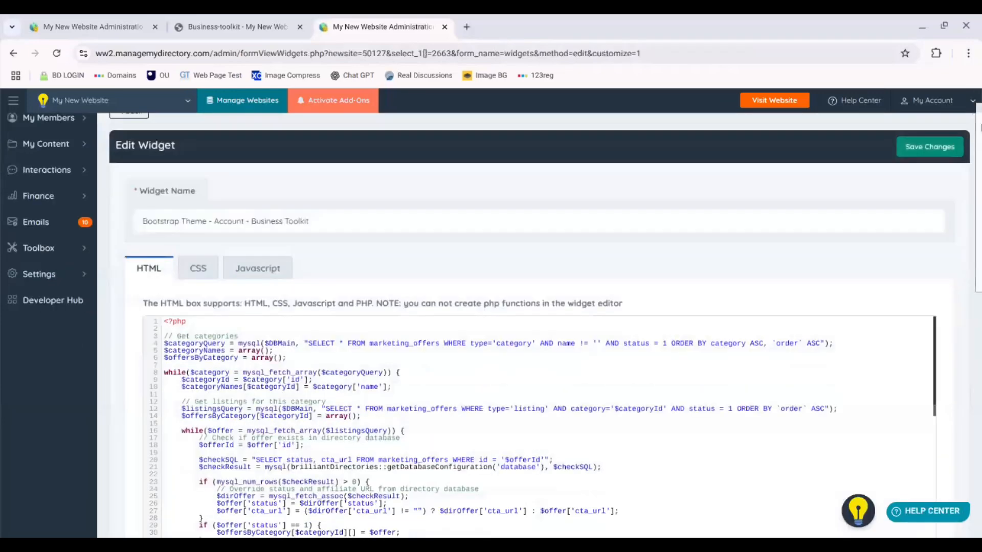
left_click_drag(164, 247, 210, 529)
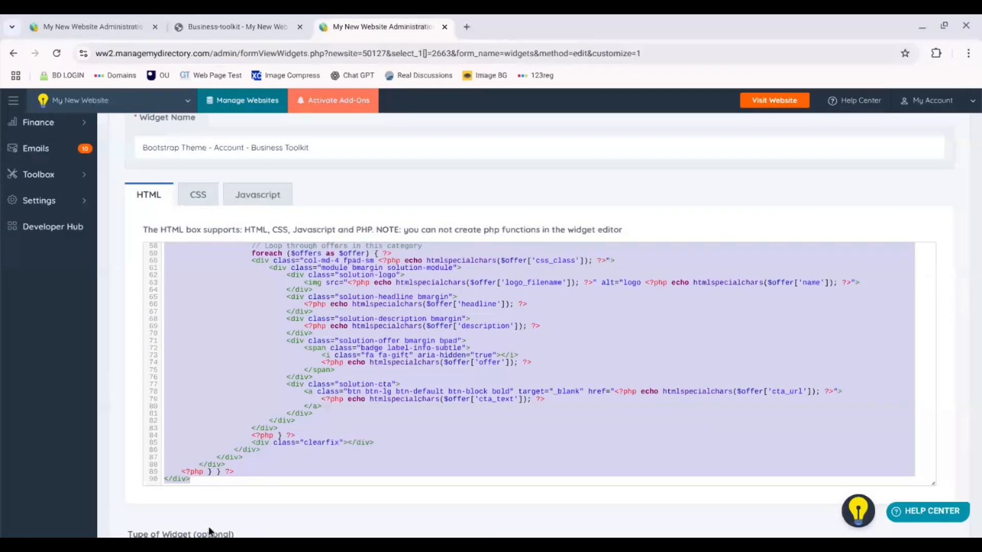
key("BackSpace")
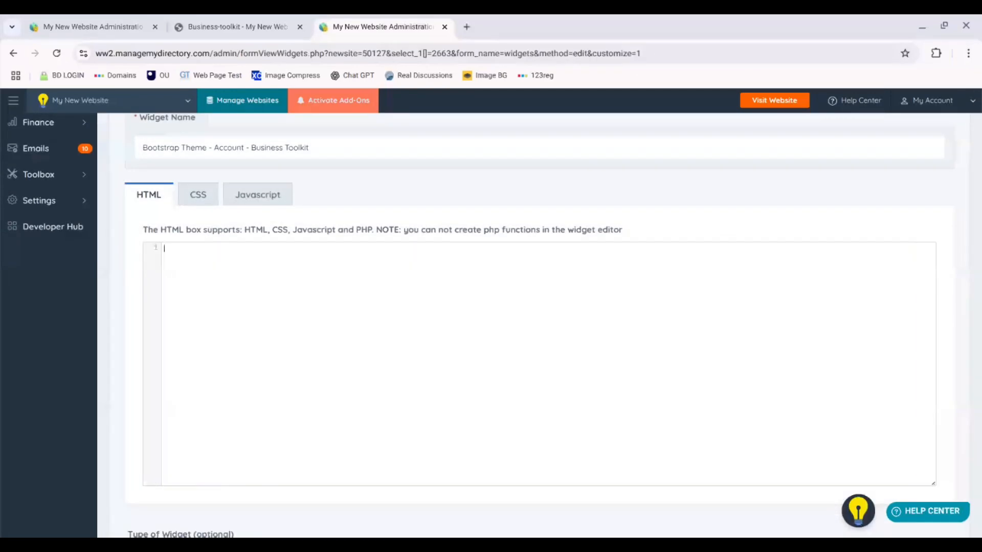
left_click(198, 197)
left_click_drag(225, 423, 145, 229)
key("BackSpace")
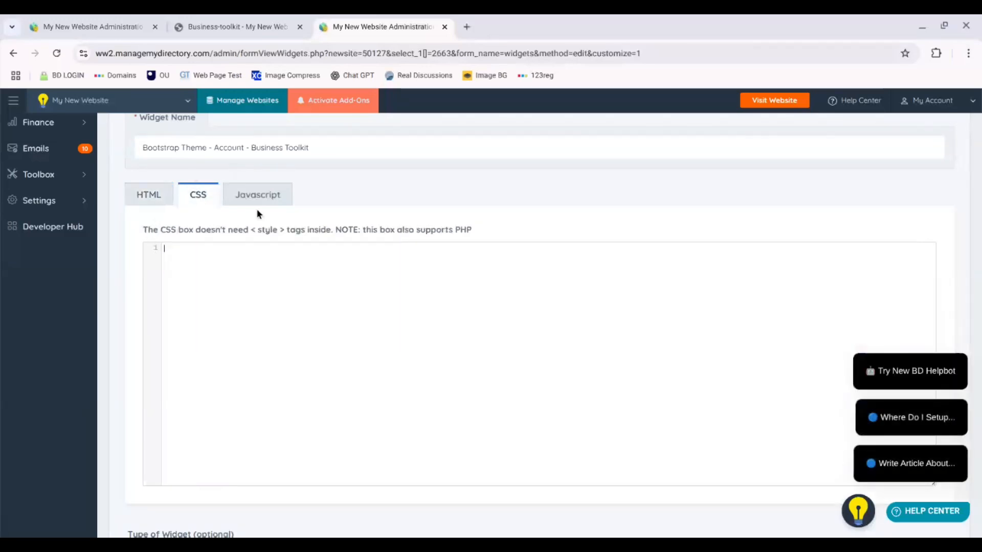
Step: Paste the copied card HTML into the widget's HTML box and save the widget changes
left_click(258, 195)
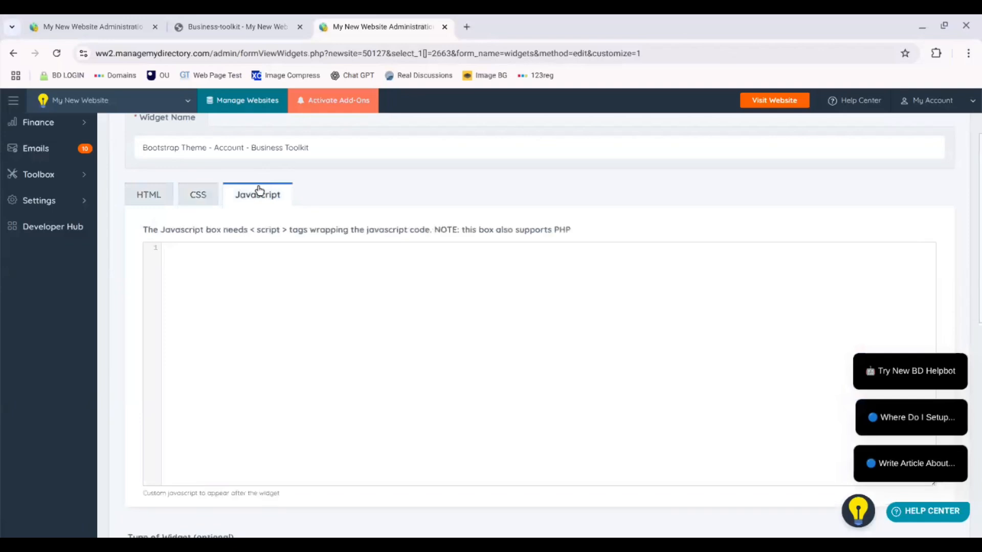
left_click(149, 196)
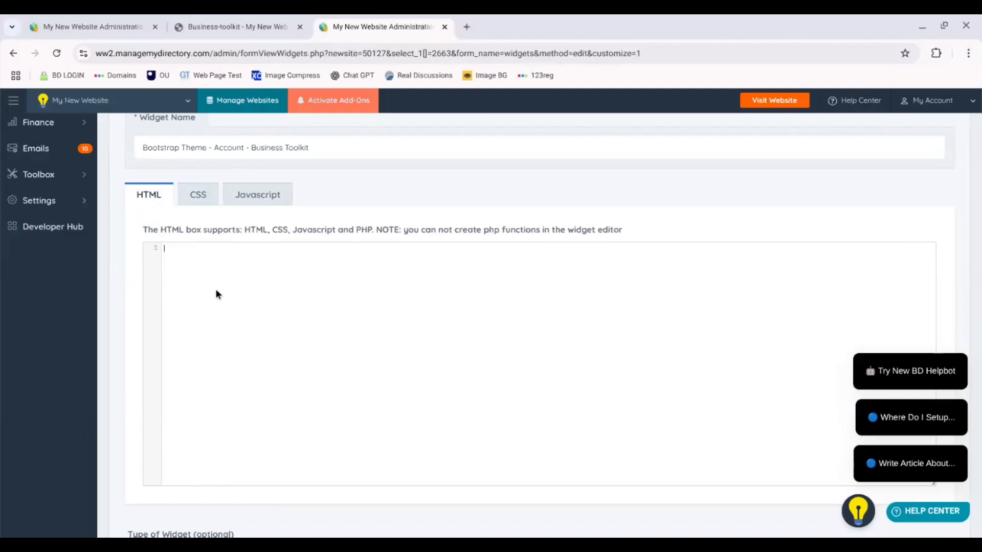
key("ctrl+v")
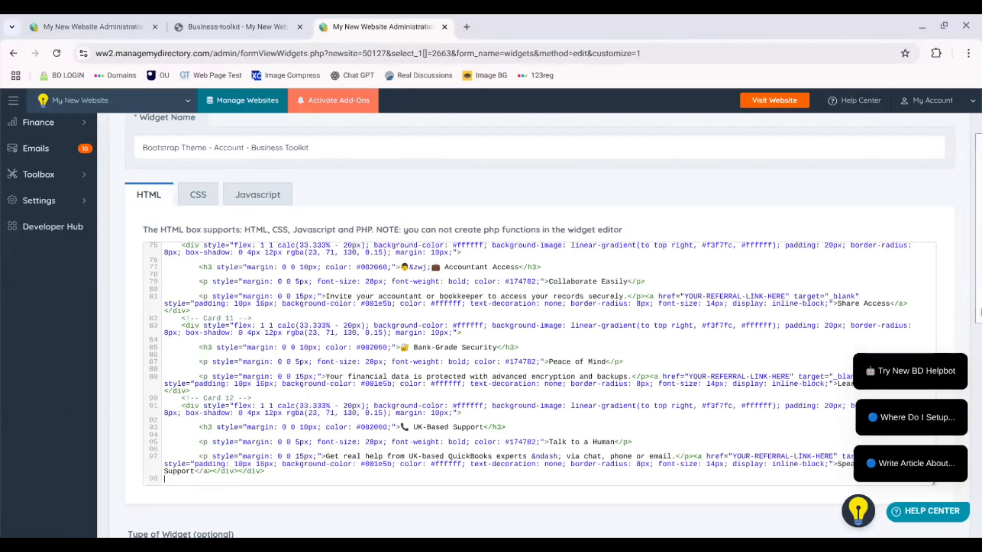
scroll(542, 307, "up", 3)
left_click(932, 180)
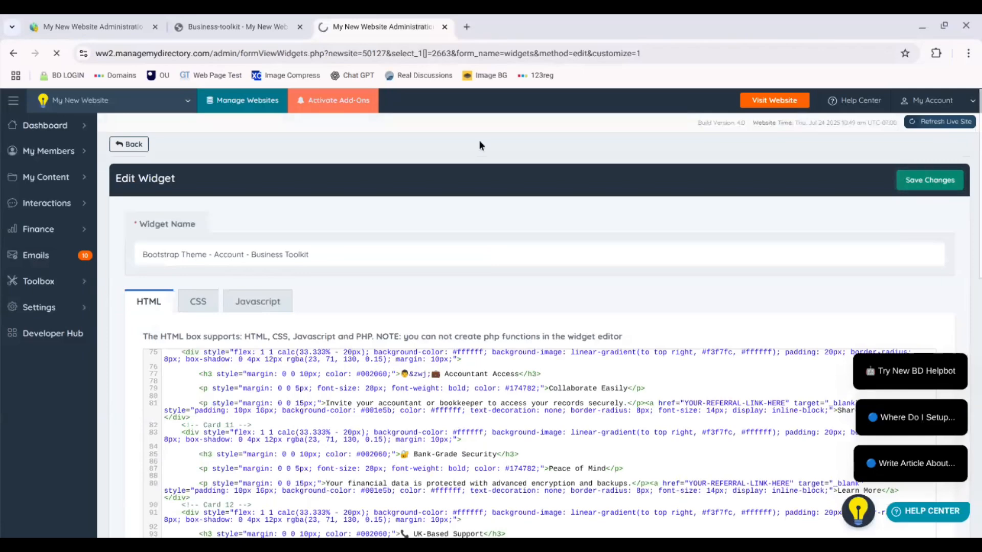
Step: Review the business toolkit page showing the new card layout
left_click(239, 17)
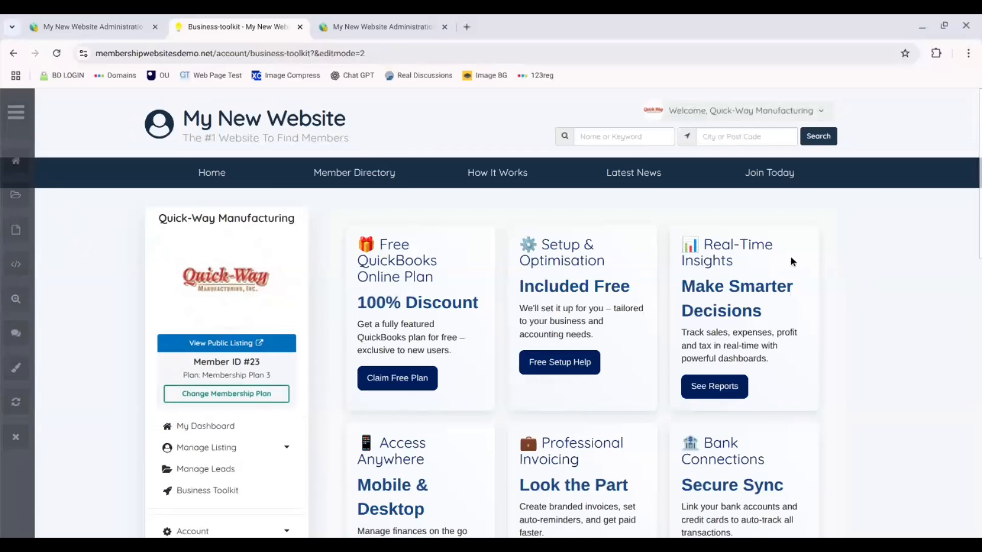
scroll(979, 223, "down", 1)
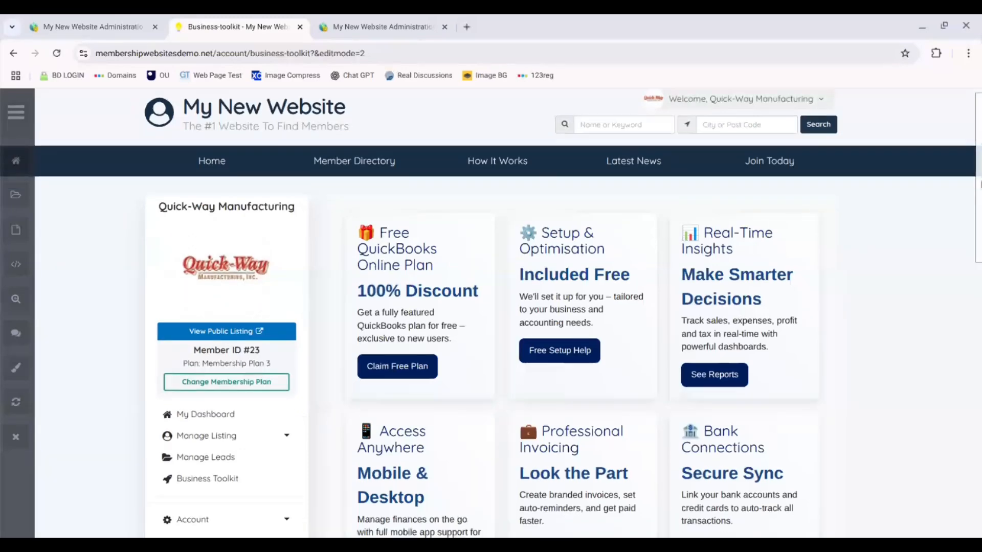
left_click(205, 439)
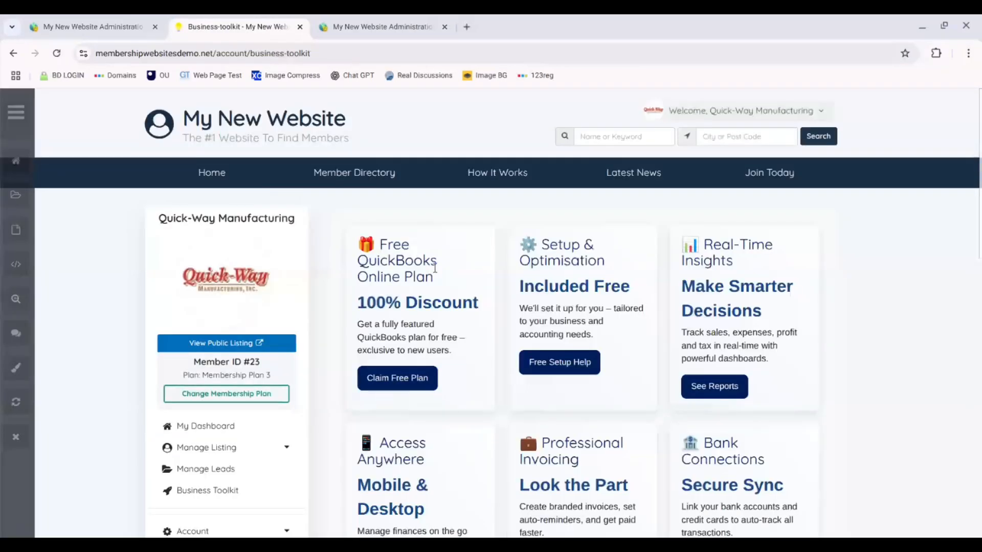
left_click_drag(979, 197, 980, 367)
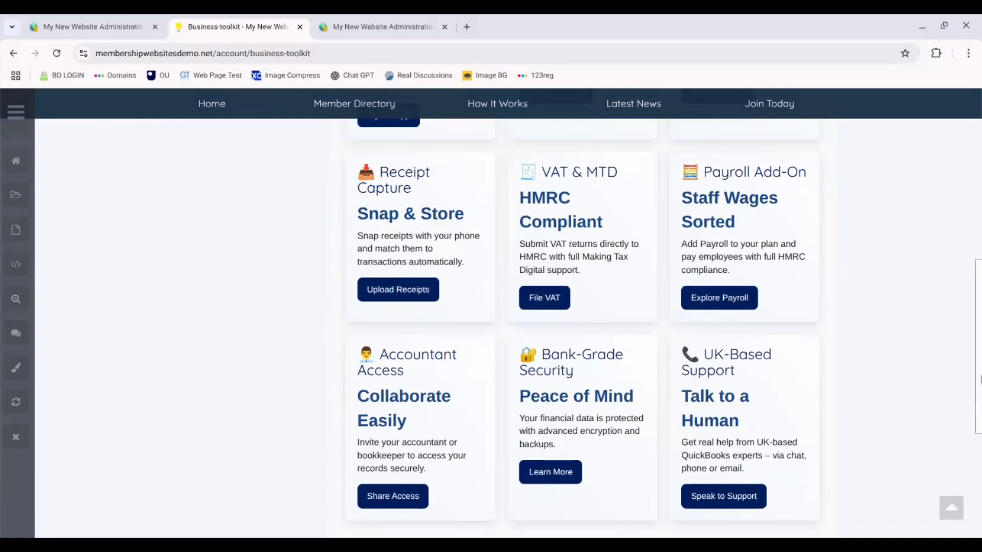
left_click_drag(980, 377, 979, 205)
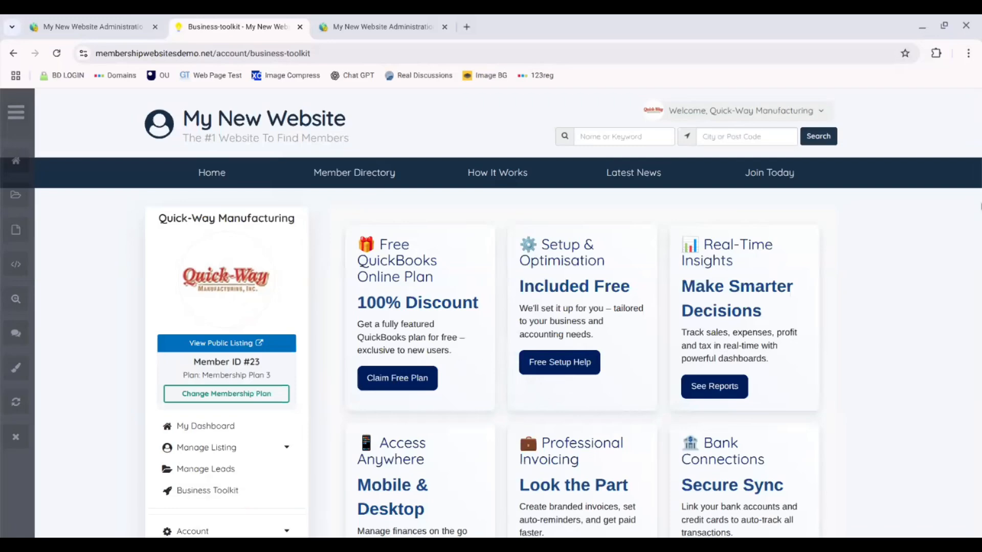
left_click_drag(980, 184, 980, 308)
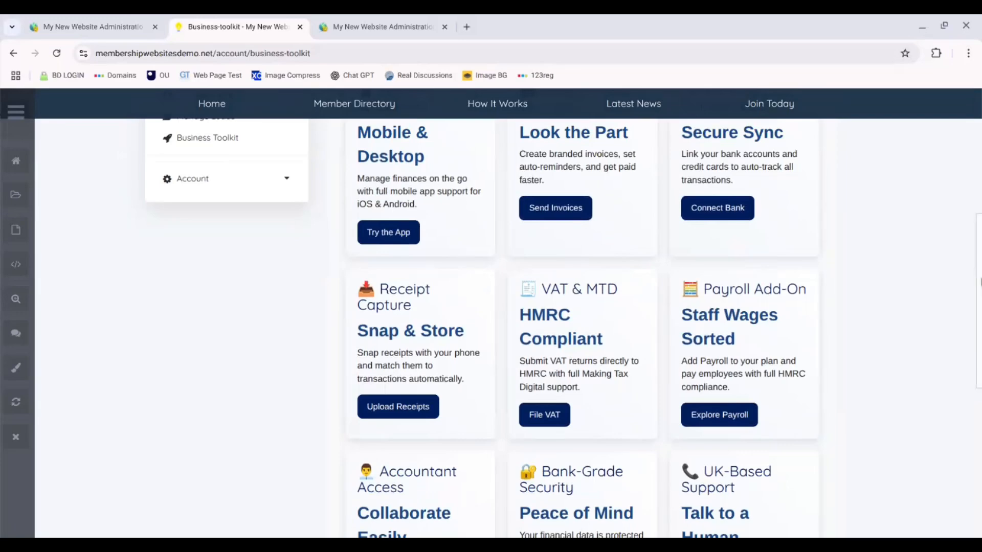
left_click_drag(980, 274, 981, 388)
left_click_drag(979, 378, 979, 165)
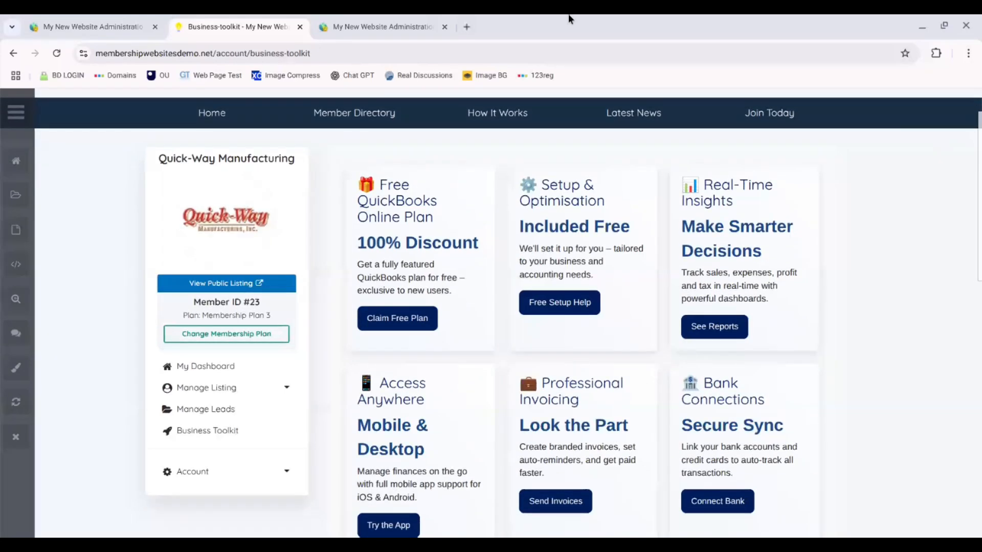
left_click(101, 23)
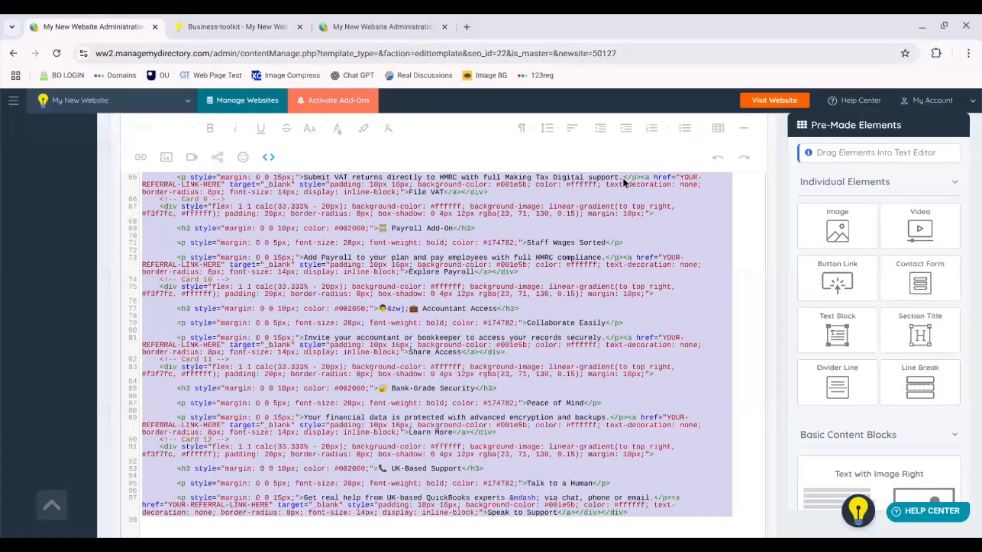
left_click(380, 27)
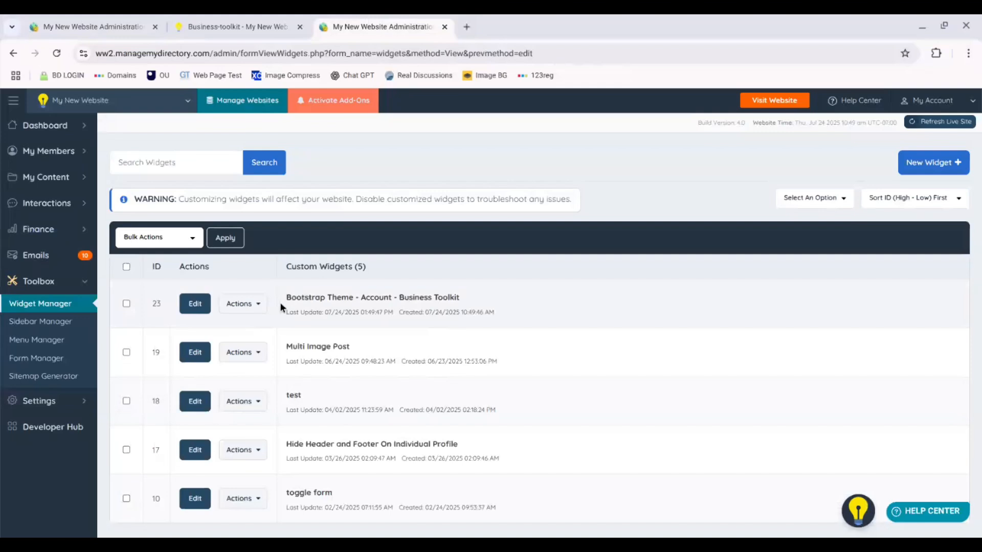
left_click(245, 304)
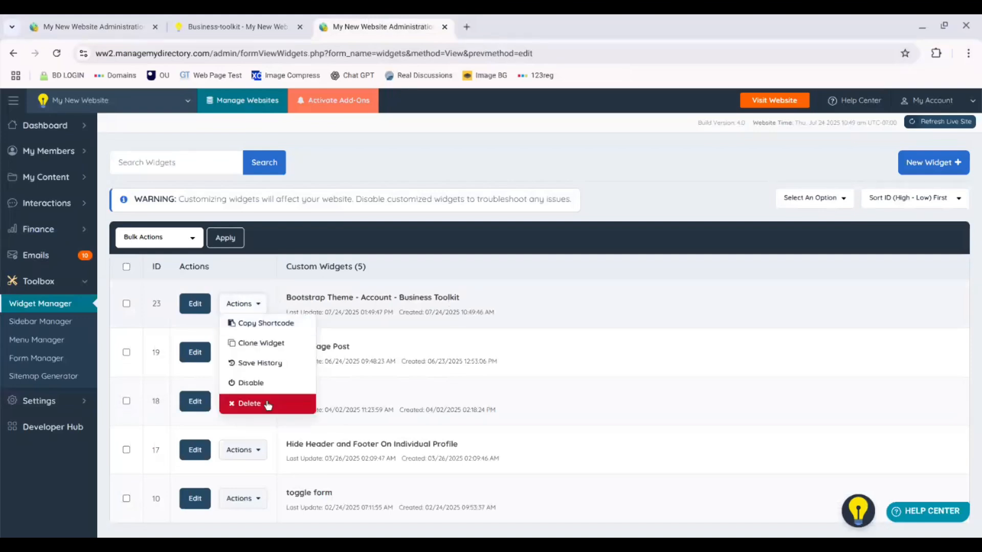
left_click(361, 339)
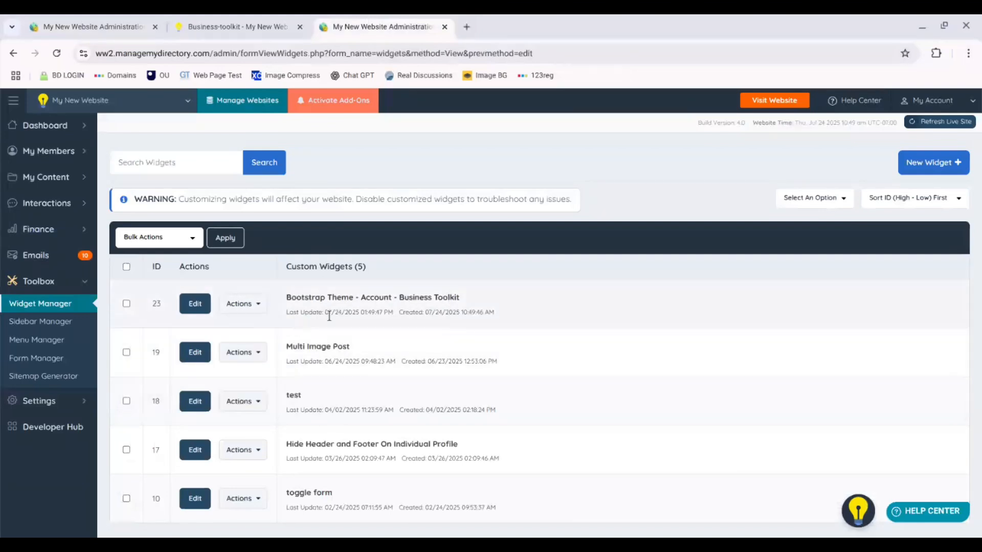
left_click(258, 303)
Step: Reload the business toolkit page to check the customized widget
left_click(233, 25)
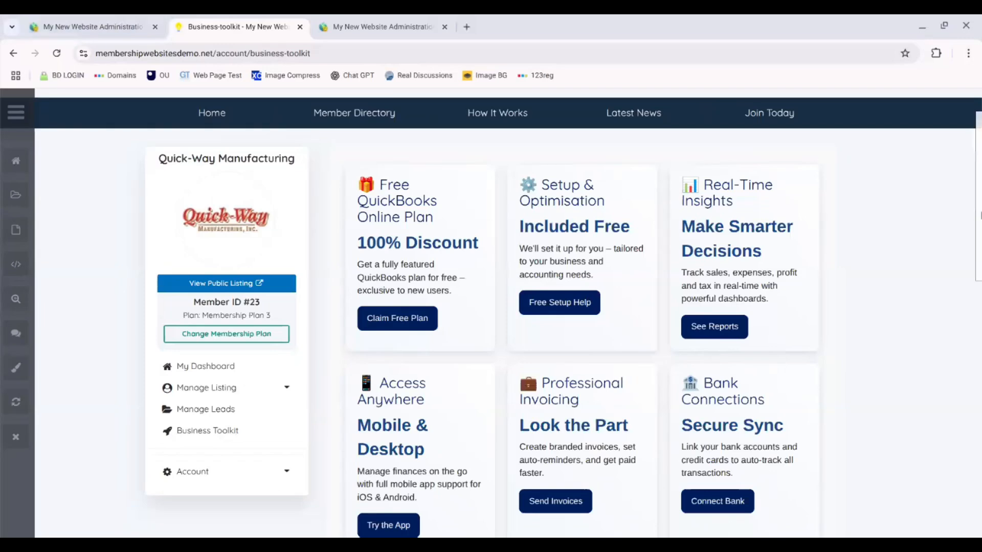
mouse_move(979, 215)
left_mouse_down()
mouse_move(979, 426)
mouse_move(980, 199)
left_mouse_up()
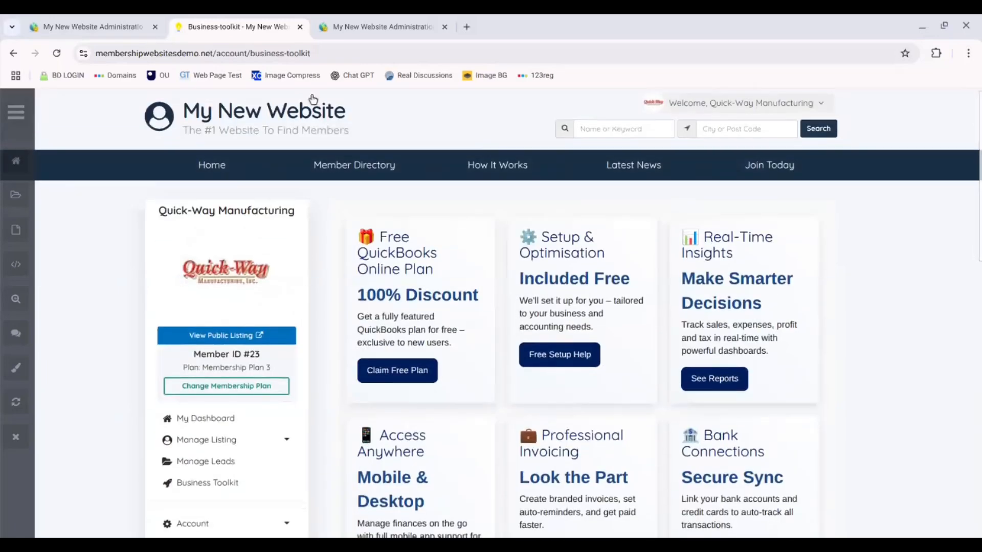
key("F5")
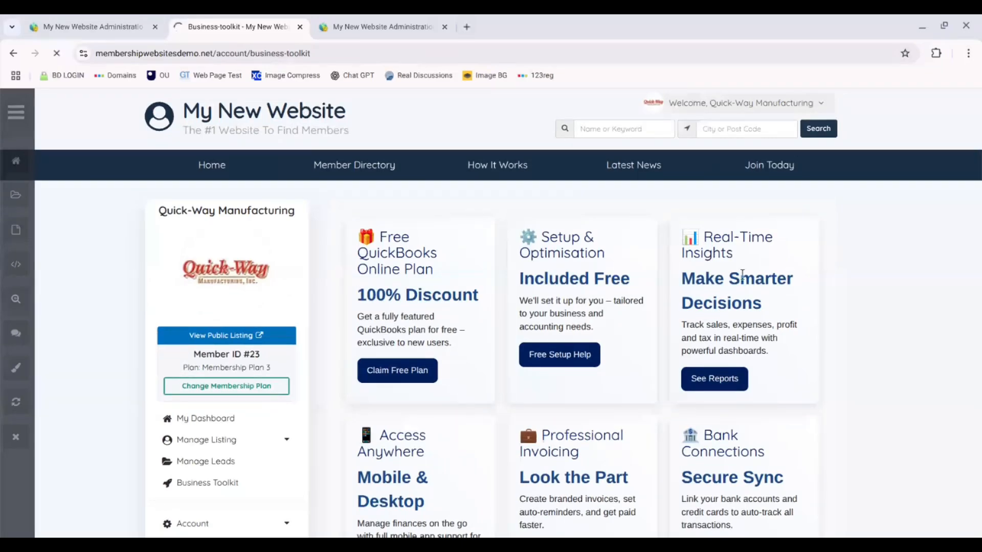